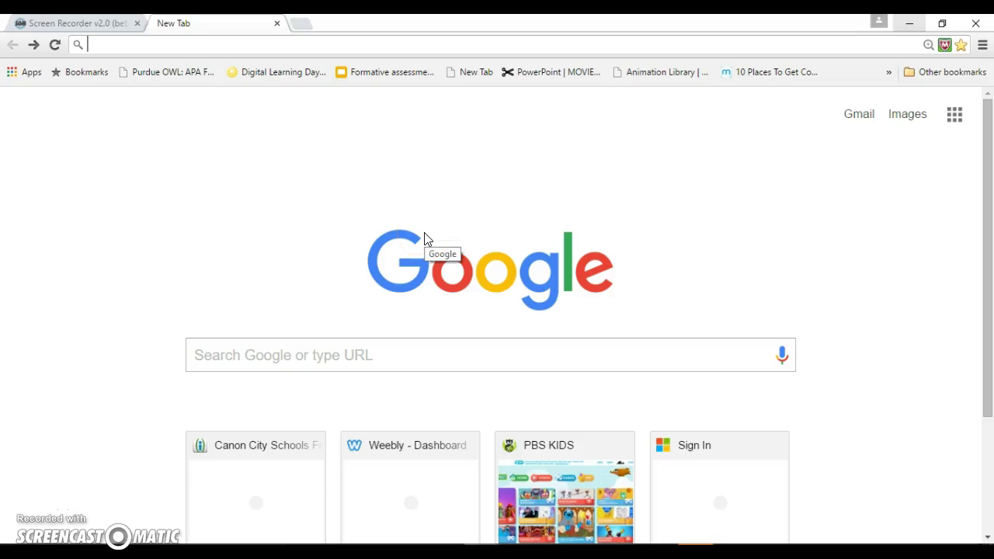
Bring the 001 Sample Pictures folder window to the front.
{"action": "left_click", "coordinate": [444, 230]}
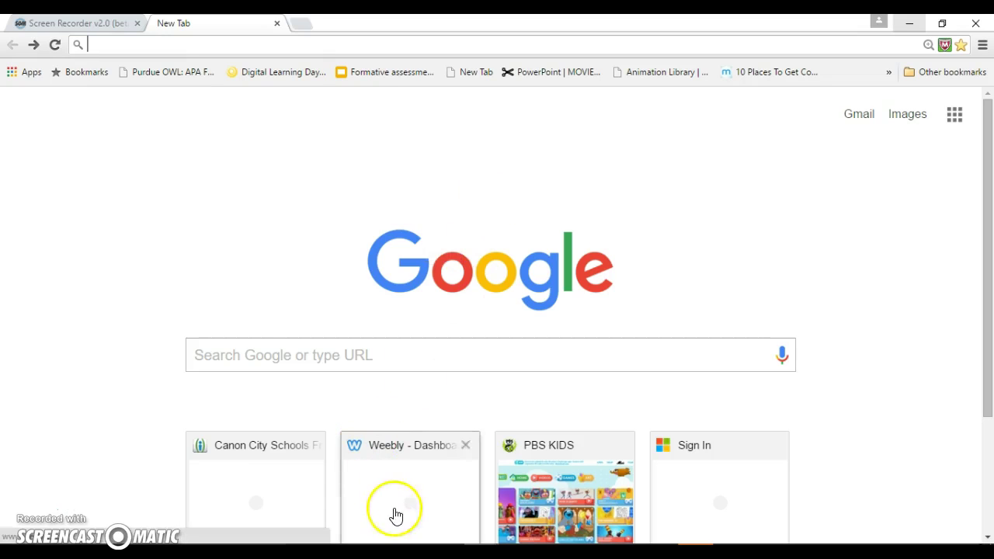
{"action": "mouse_move", "coordinate": [375, 552]}
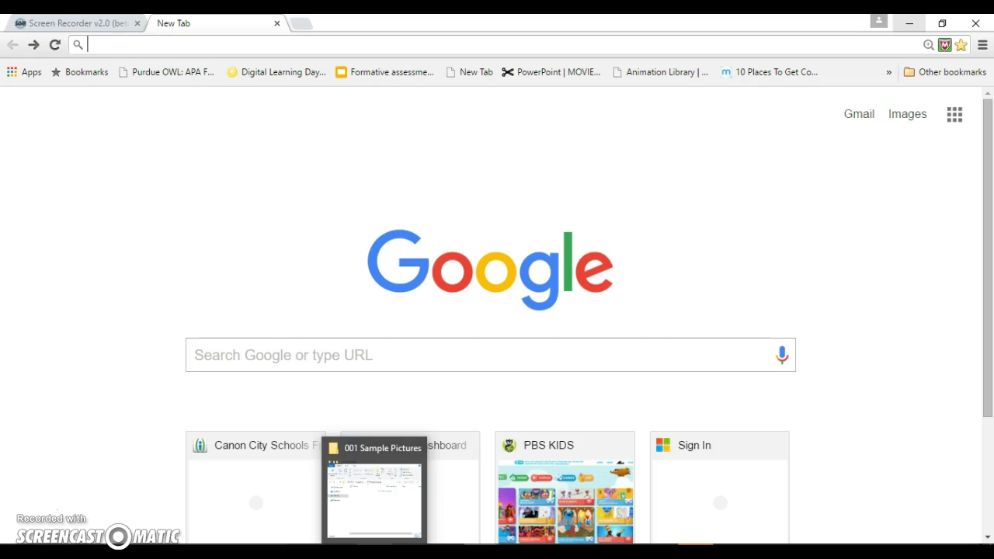
{"action": "left_click", "coordinate": [375, 493]}
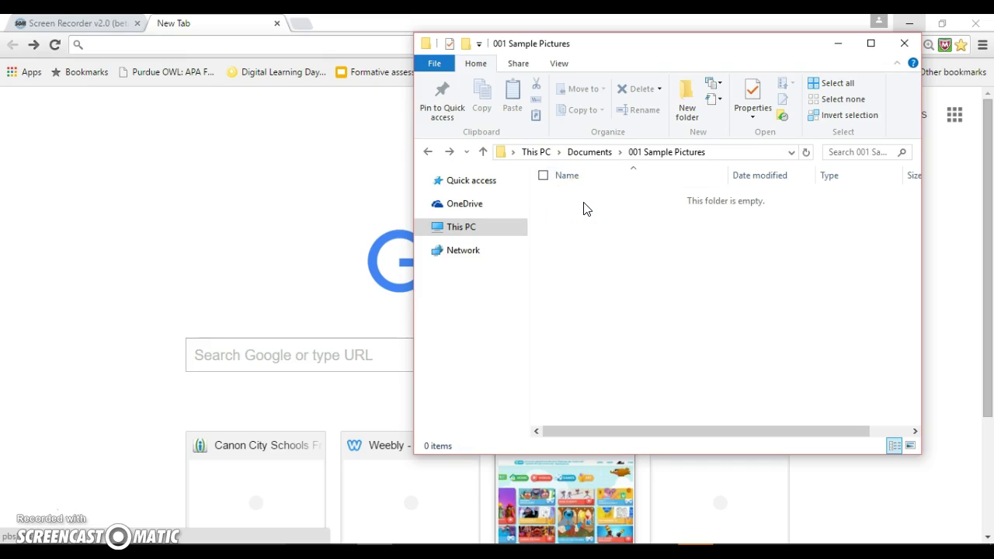
Create a folder named 'Images for slideshow' there and open it.
{"action": "left_click", "coordinate": [697, 107]}
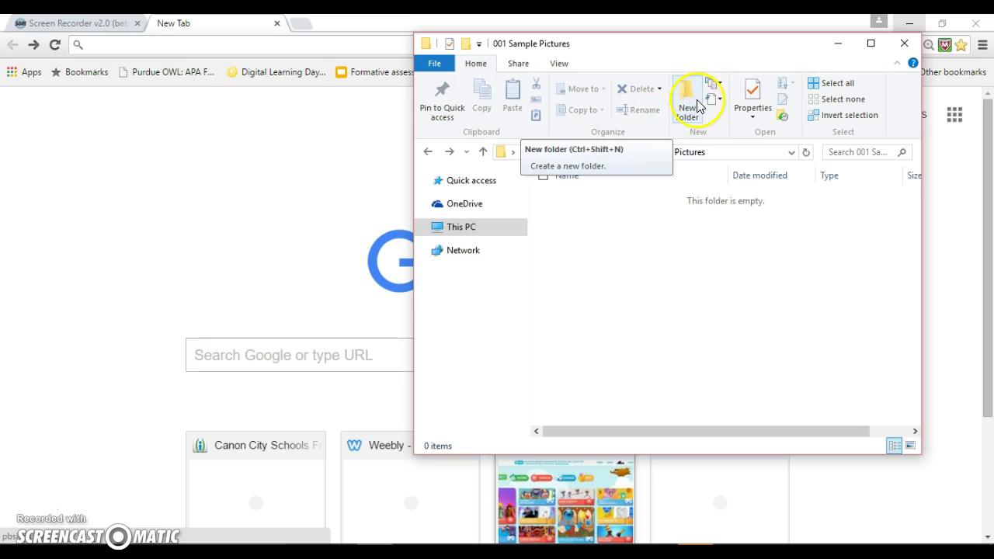
{"action": "left_click", "coordinate": [695, 106]}
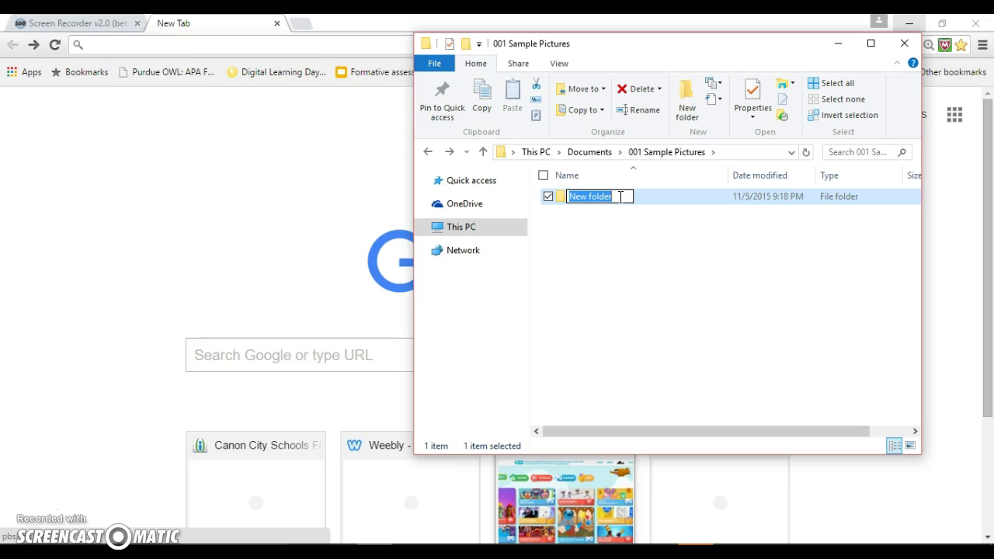
{"action": "type", "text": "Images for slideshow"}
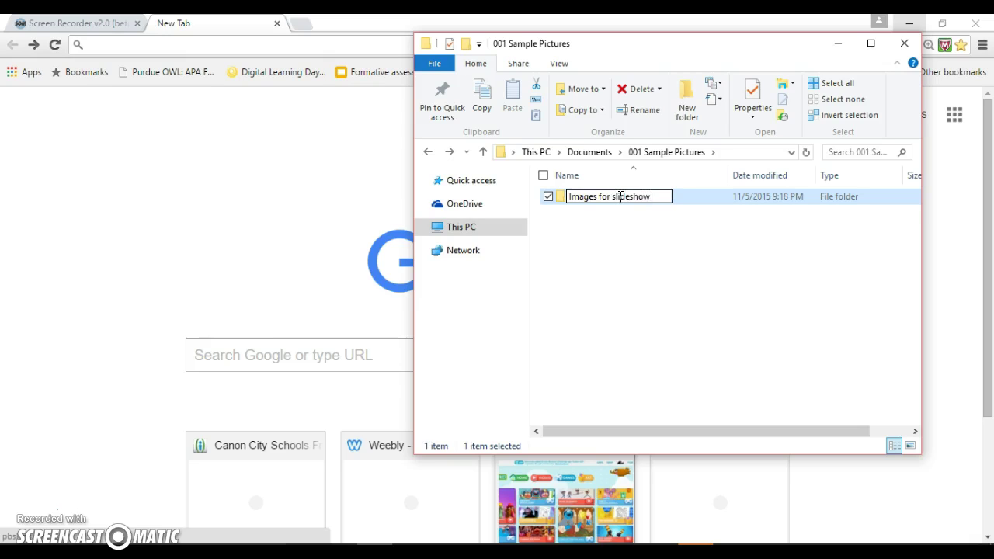
{"action": "key", "text": "Return"}
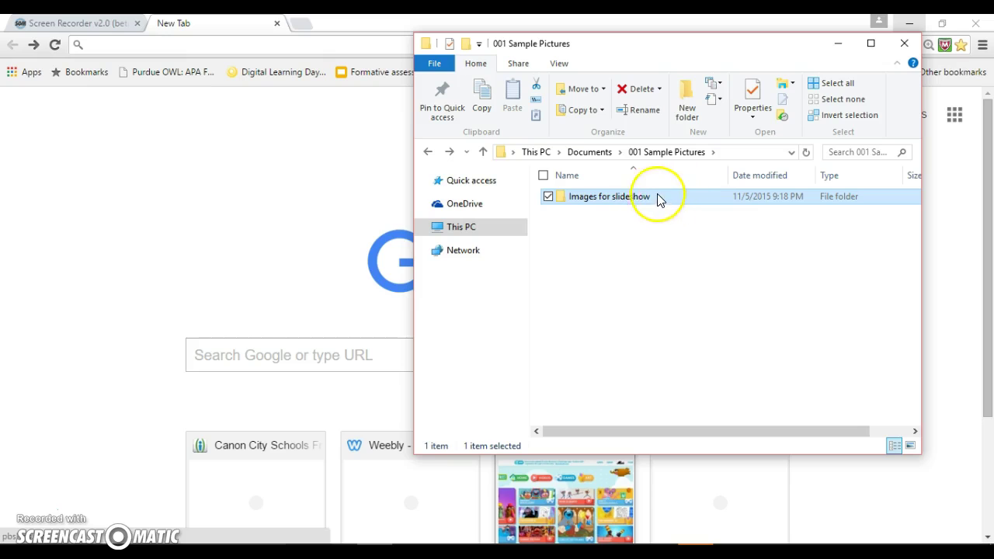
{"action": "double_click", "coordinate": [599, 203]}
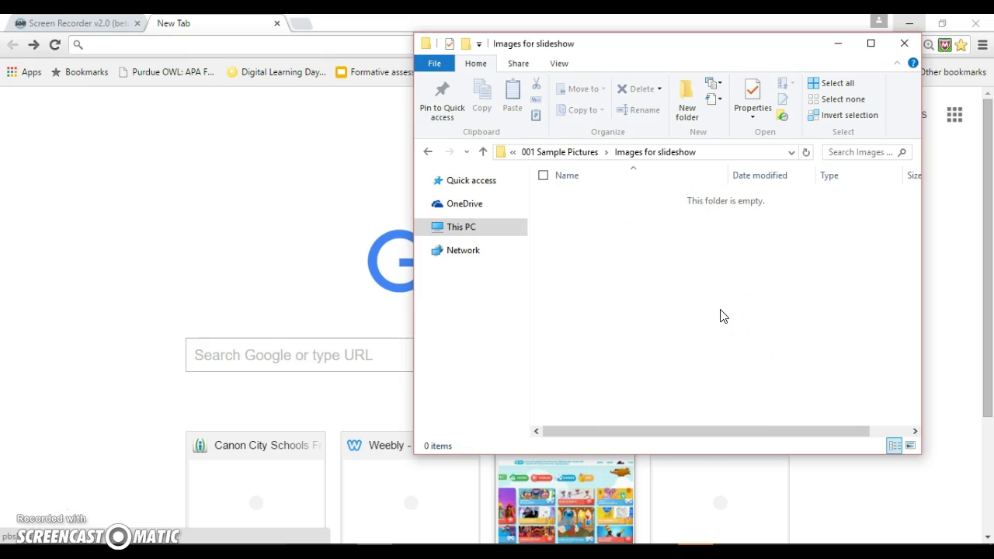
Minimize File Explorer and run a Google search for 'fireworks'.
{"action": "left_click", "coordinate": [841, 44]}
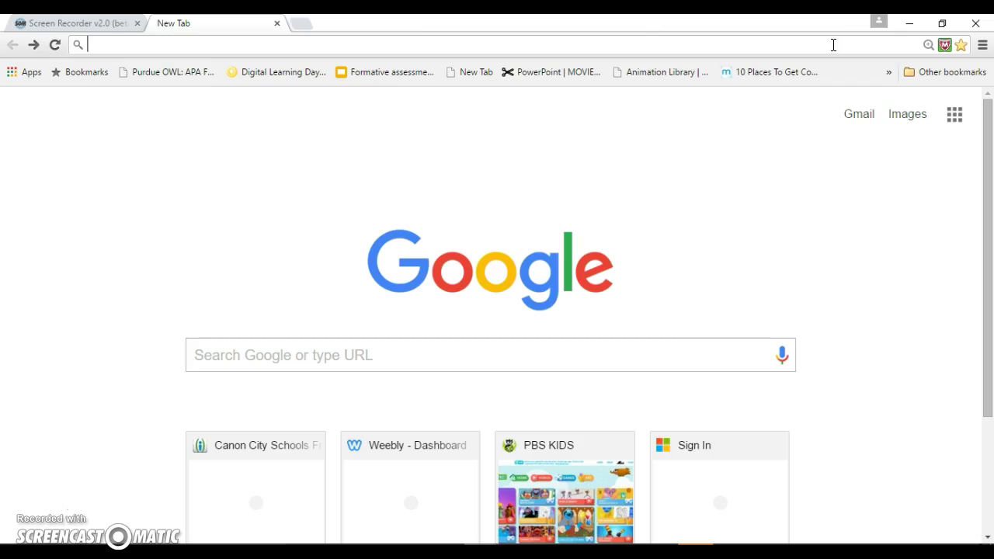
{"action": "left_click", "coordinate": [383, 349]}
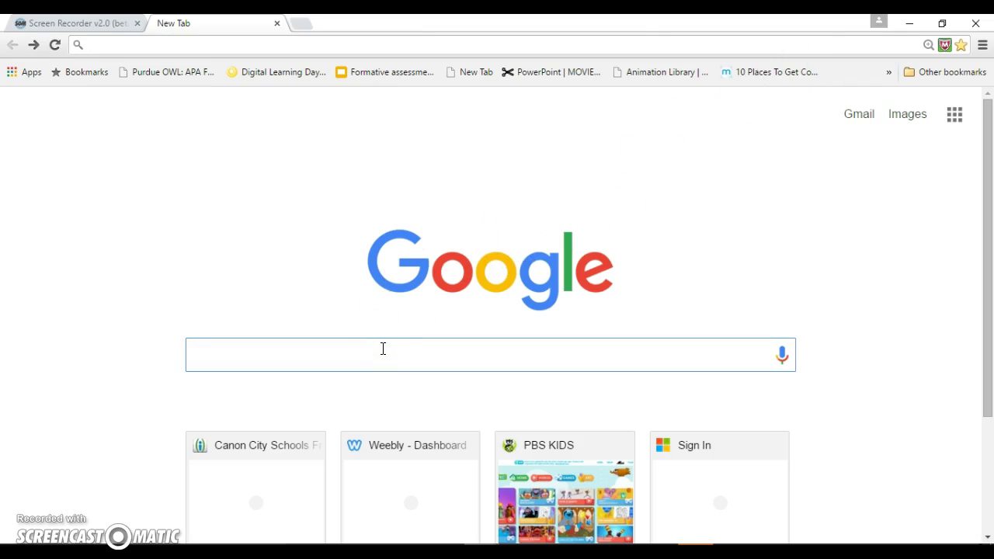
{"action": "type", "text": "fi"}
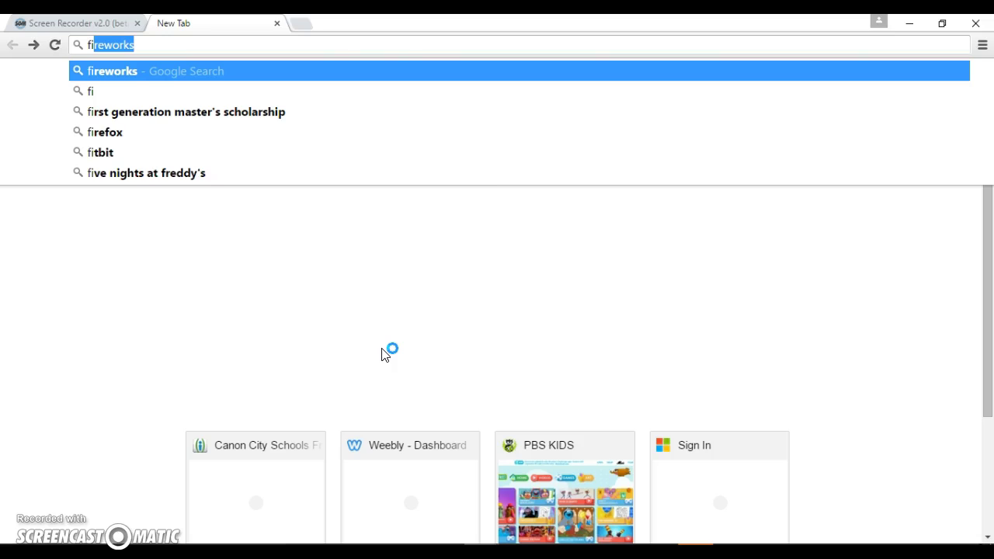
{"action": "type", "text": "rework"}
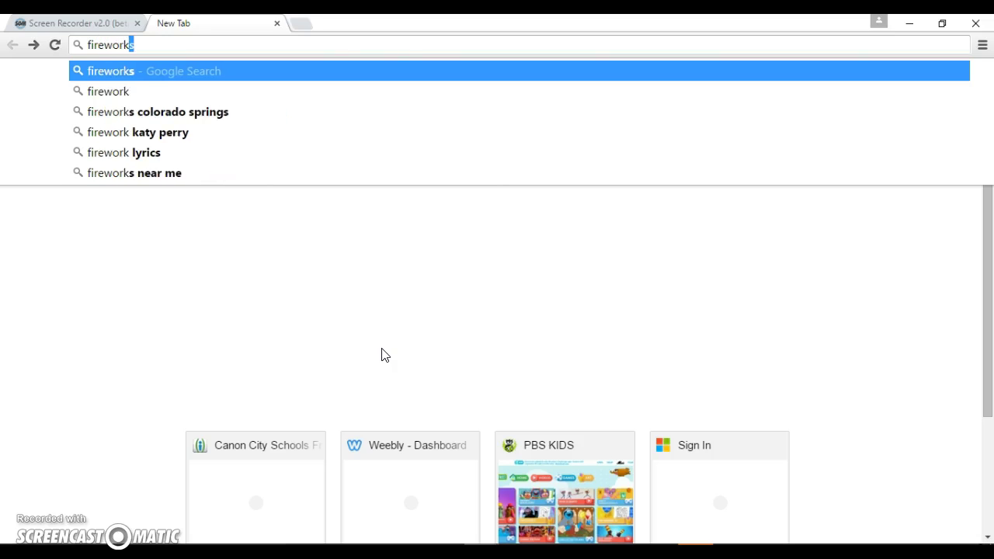
{"action": "key", "text": "Return"}
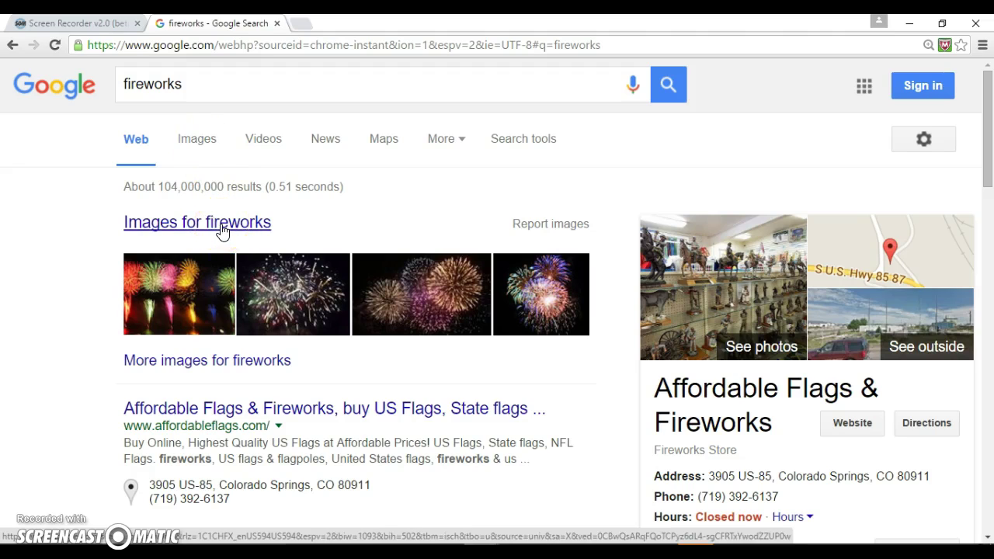
Switch the fireworks results to the Images view and browse the thumbnails.
{"action": "left_click", "coordinate": [205, 146]}
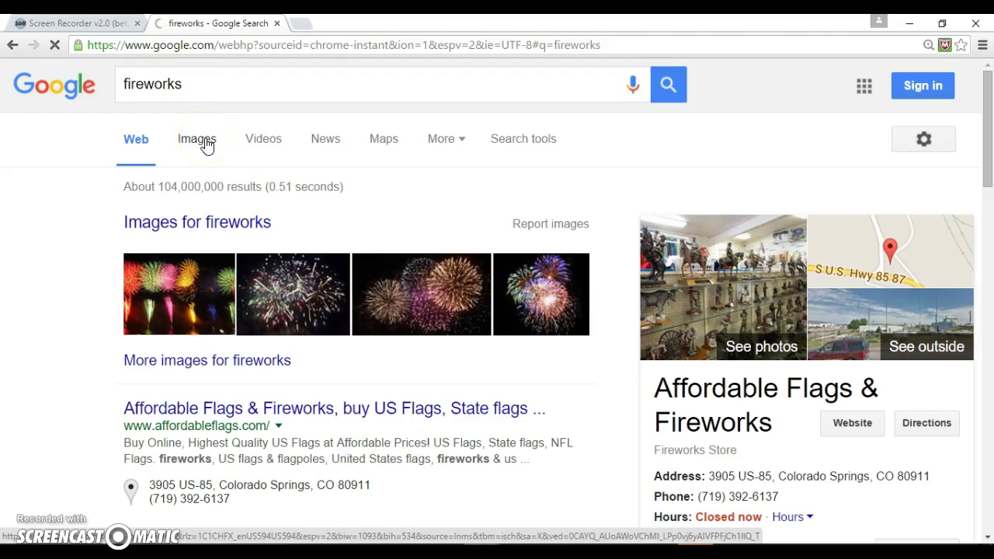
{"action": "scroll", "coordinate": [613, 334], "scroll_direction": "down", "scroll_amount": 5}
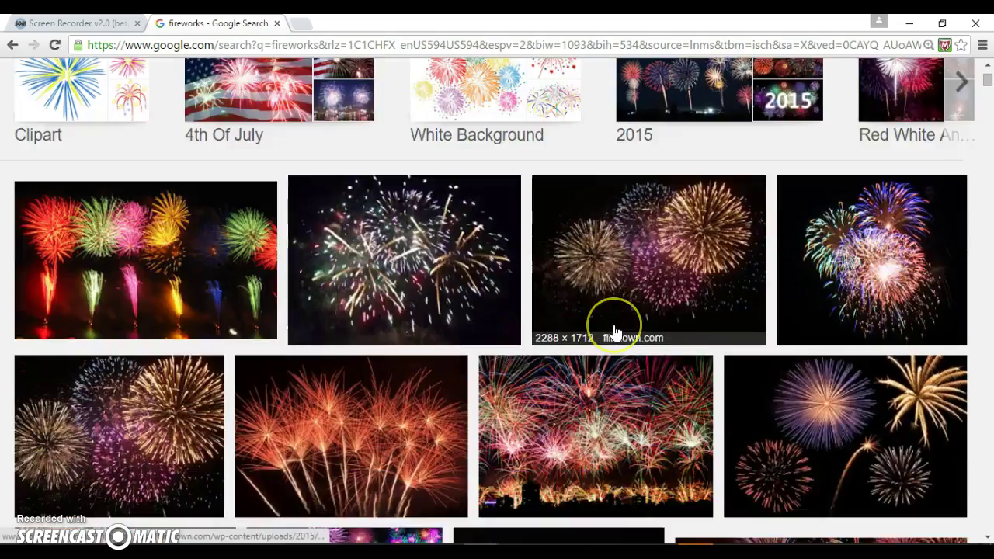
{"action": "scroll", "coordinate": [615, 333], "scroll_direction": "down", "scroll_amount": 4}
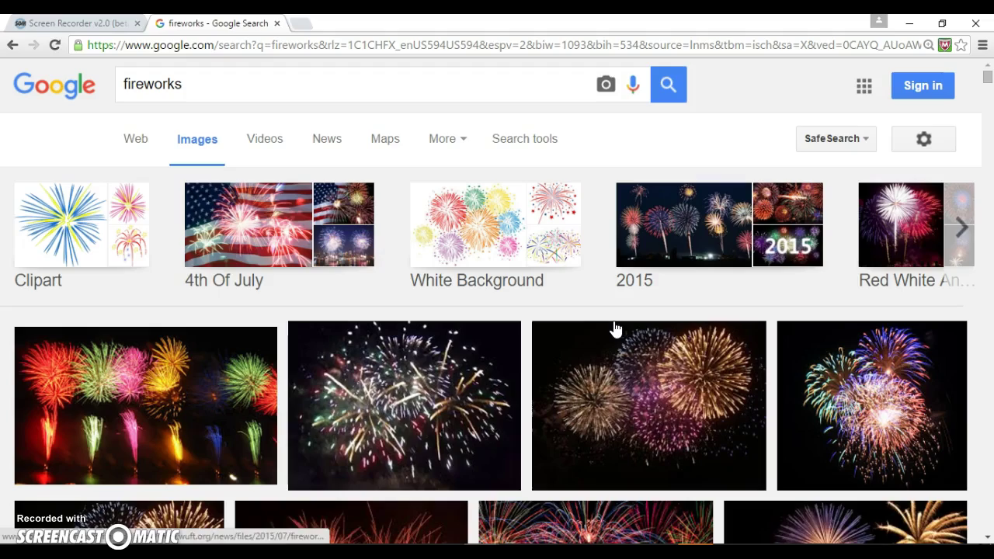
{"action": "left_click", "coordinate": [609, 321]}
{"action": "scroll", "coordinate": [608, 325], "scroll_direction": "down", "scroll_amount": 5}
{"action": "scroll", "coordinate": [607, 324], "scroll_direction": "up", "scroll_amount": 15}
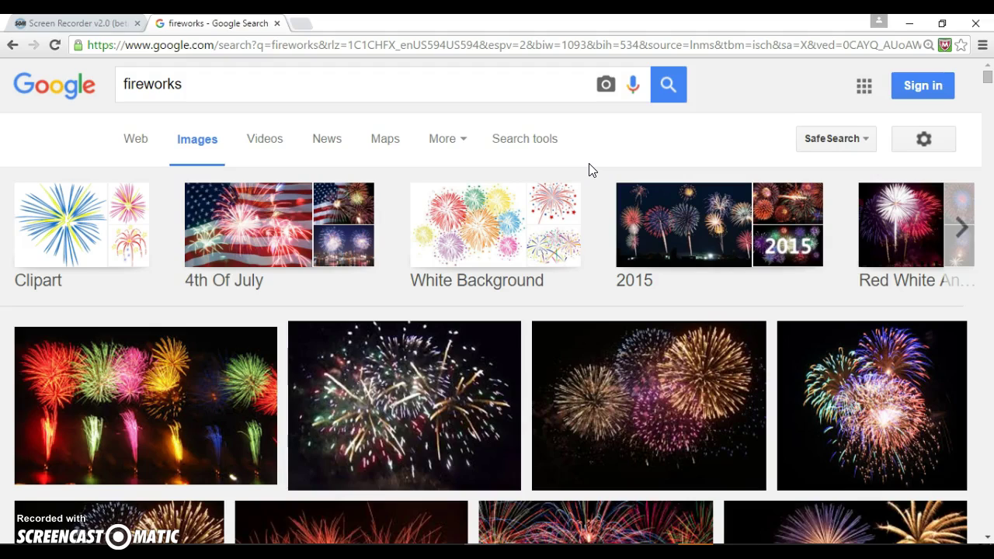
{"action": "left_click", "coordinate": [600, 165]}
Set the Usage rights filter on the fireworks images to 'Labeled for reuse with modification'.
{"action": "left_click", "coordinate": [548, 142]}
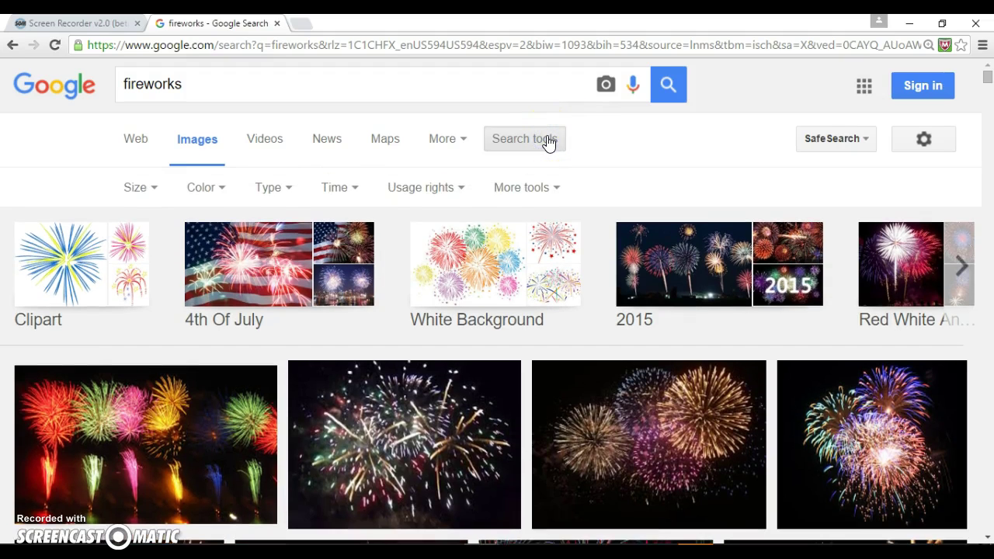
{"action": "left_click", "coordinate": [435, 193]}
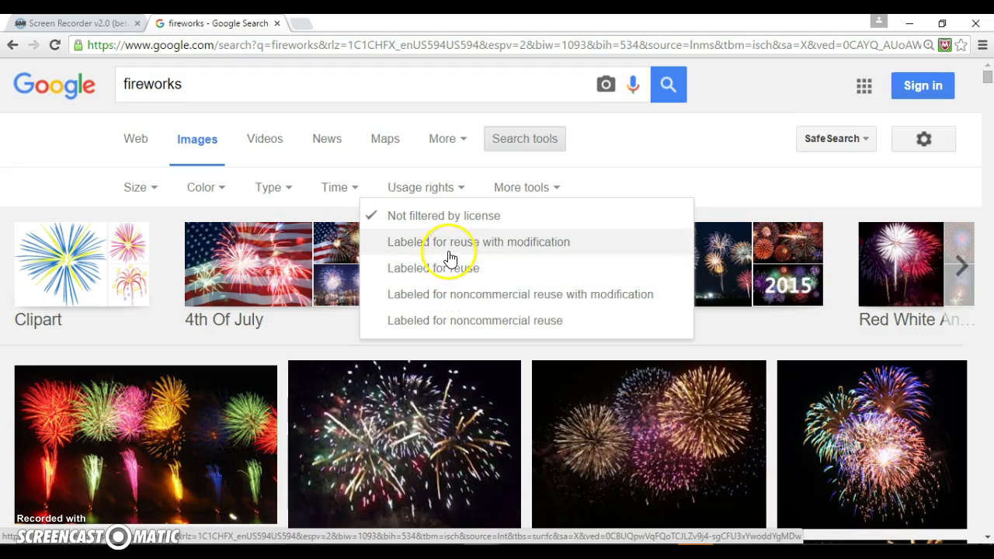
{"action": "left_click", "coordinate": [518, 256]}
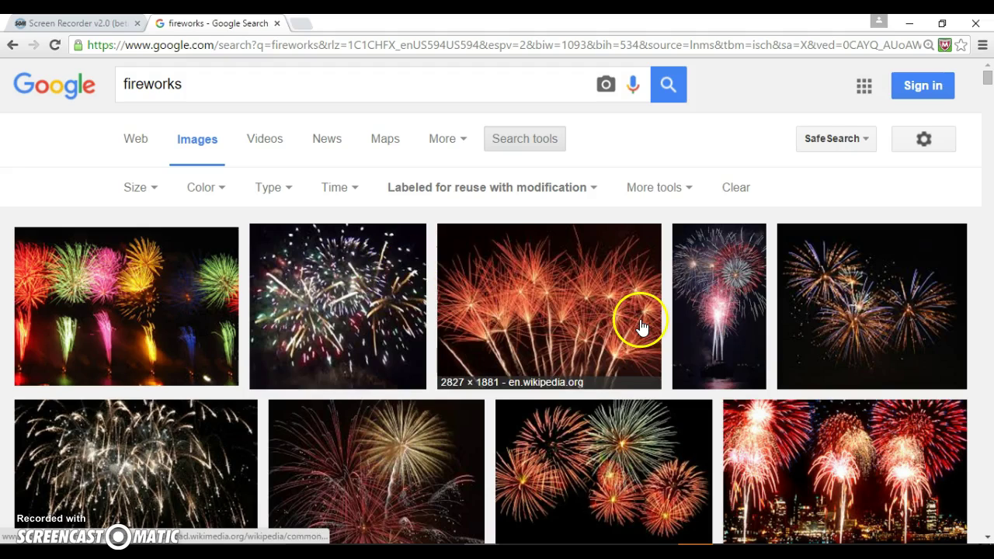
{"action": "scroll", "coordinate": [285, 290], "scroll_direction": "down", "scroll_amount": 5}
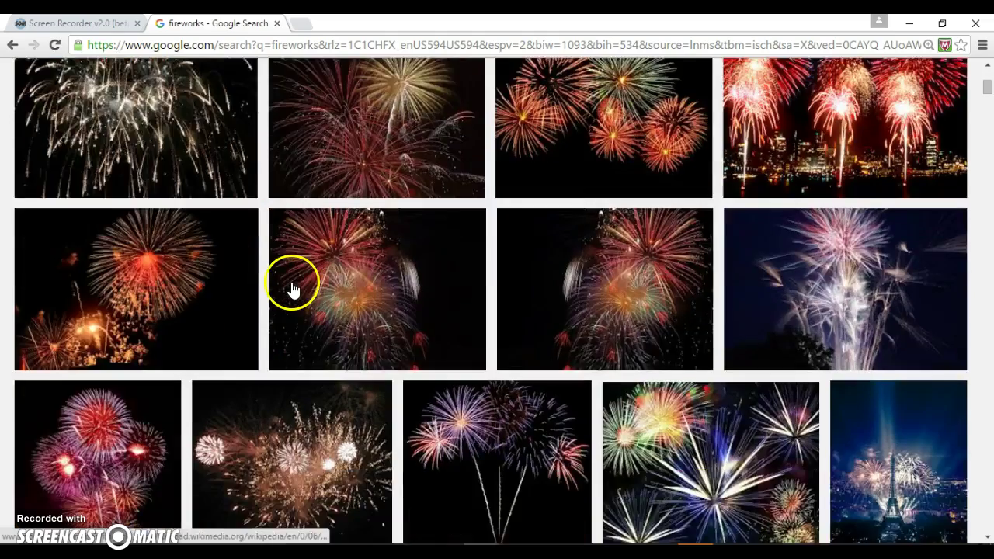
{"action": "scroll", "coordinate": [286, 290], "scroll_direction": "up", "scroll_amount": 5}
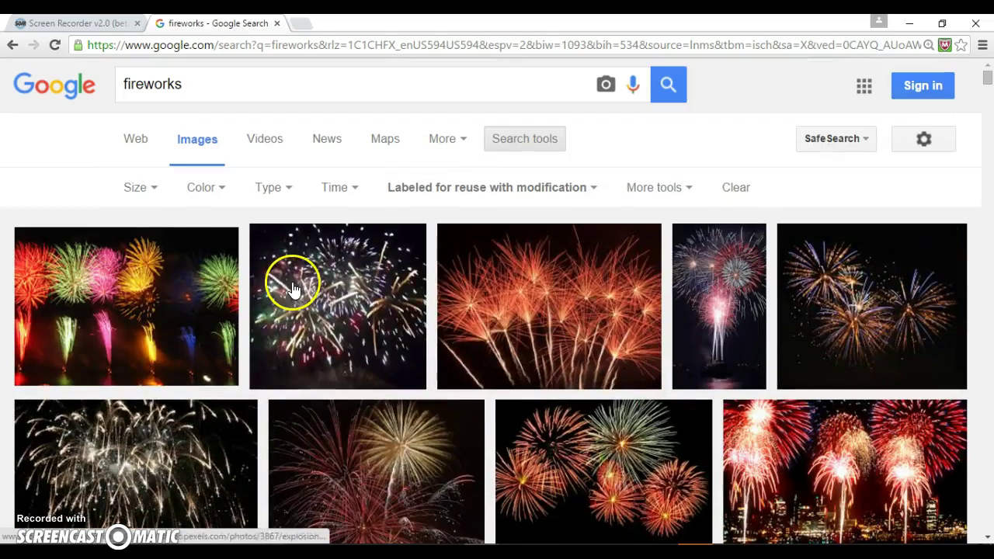
Enlarge the first fireworks result, the Kurume photo, and bring up its image options.
{"action": "left_click", "coordinate": [174, 300]}
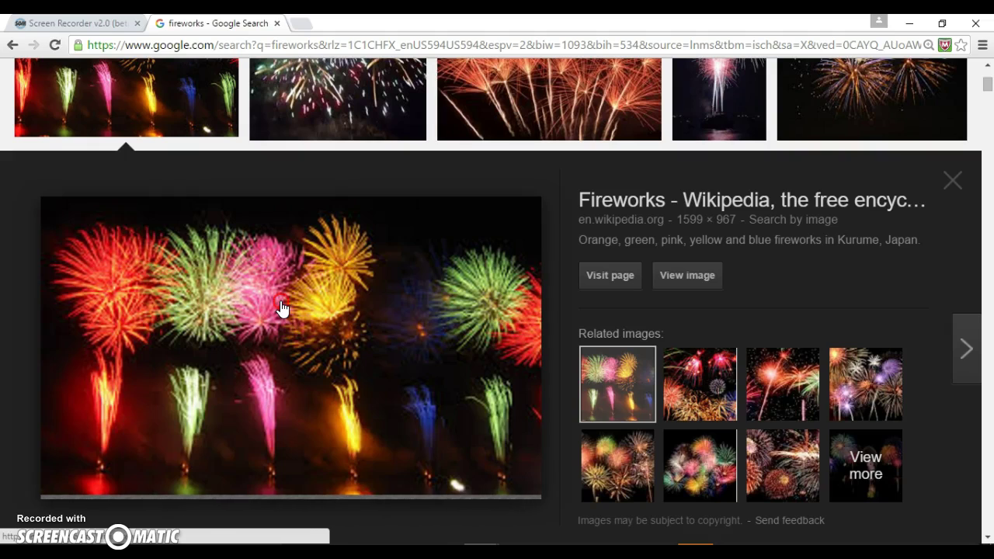
{"action": "right_click", "coordinate": [282, 309]}
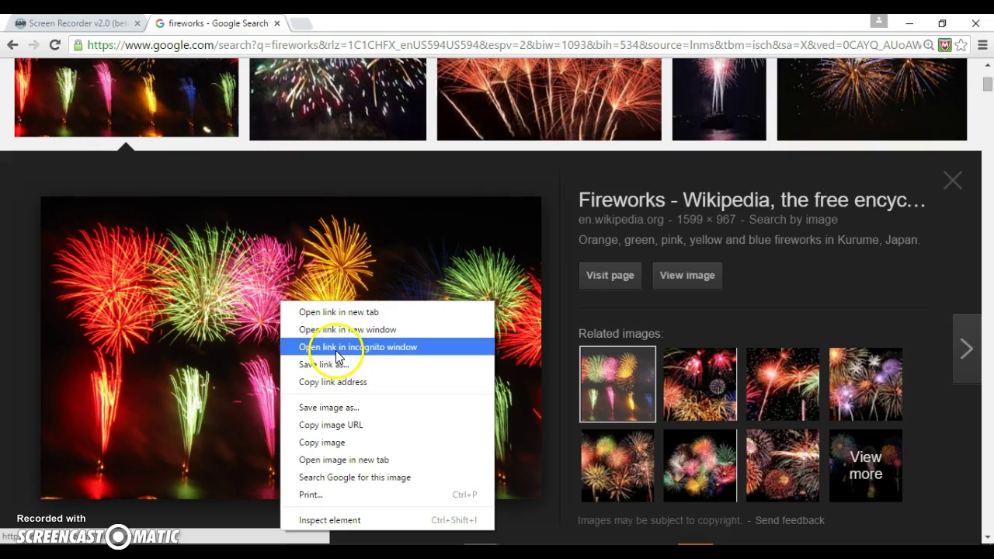
Save the fireworks image as 'Fireworks 1' in Documents > 001 Sample Pictures > Images for slideshow.
{"action": "left_click", "coordinate": [324, 410]}
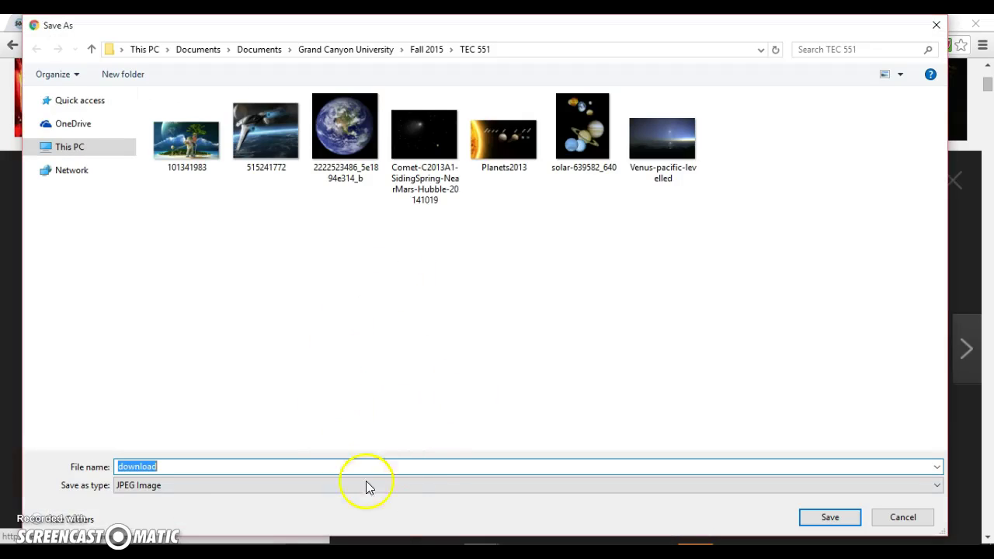
{"action": "left_click", "coordinate": [73, 150]}
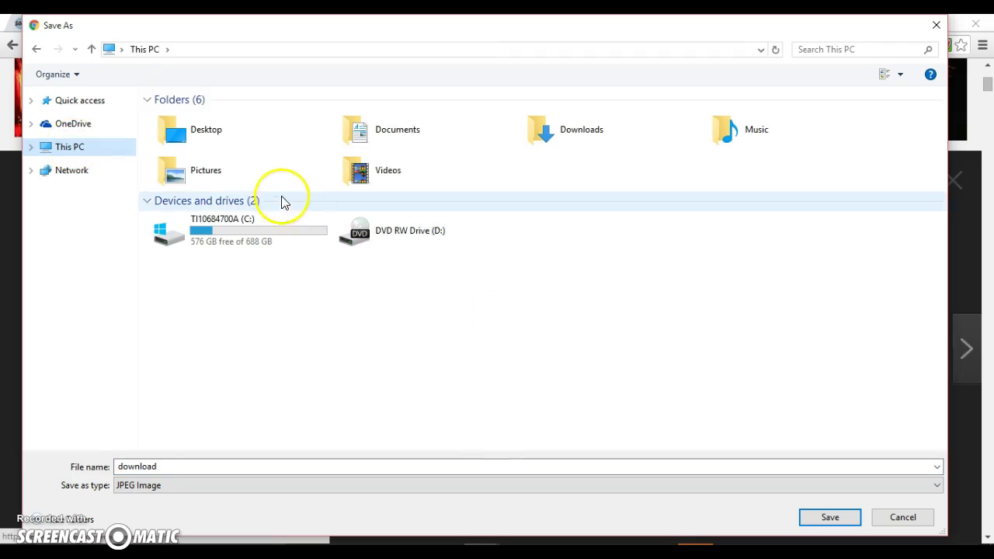
{"action": "double_click", "coordinate": [218, 176]}
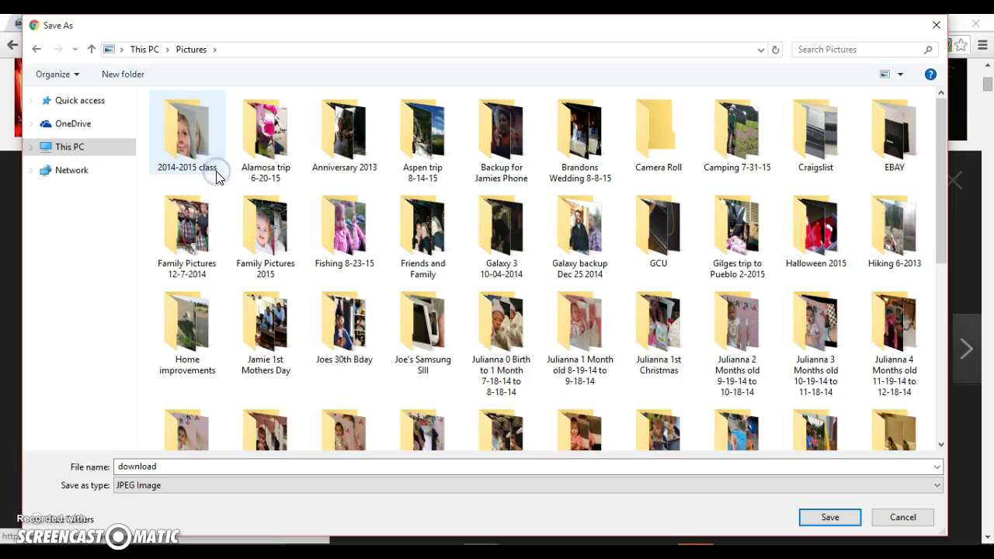
{"action": "left_click", "coordinate": [68, 147]}
{"action": "left_click", "coordinate": [378, 173]}
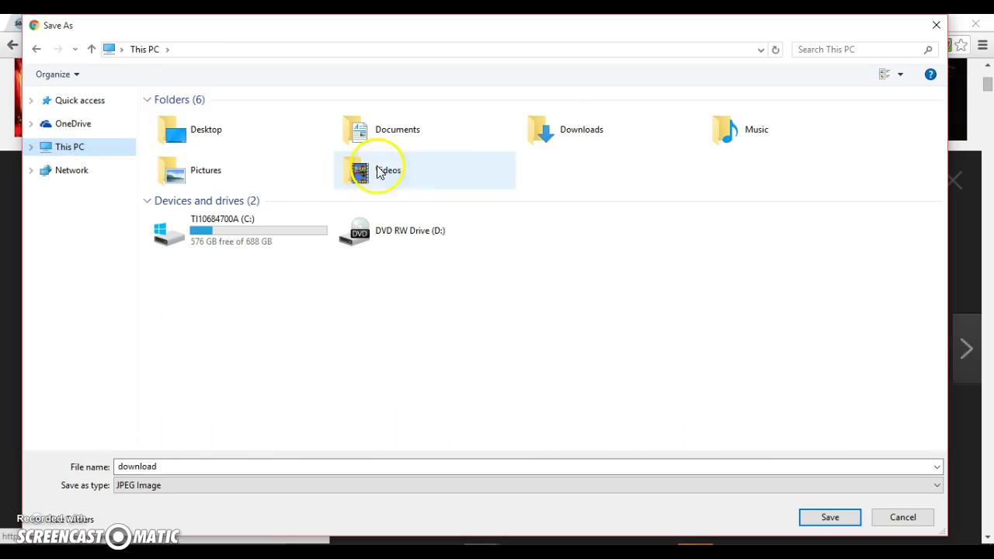
{"action": "left_click", "coordinate": [422, 134]}
{"action": "double_click", "coordinate": [422, 133]}
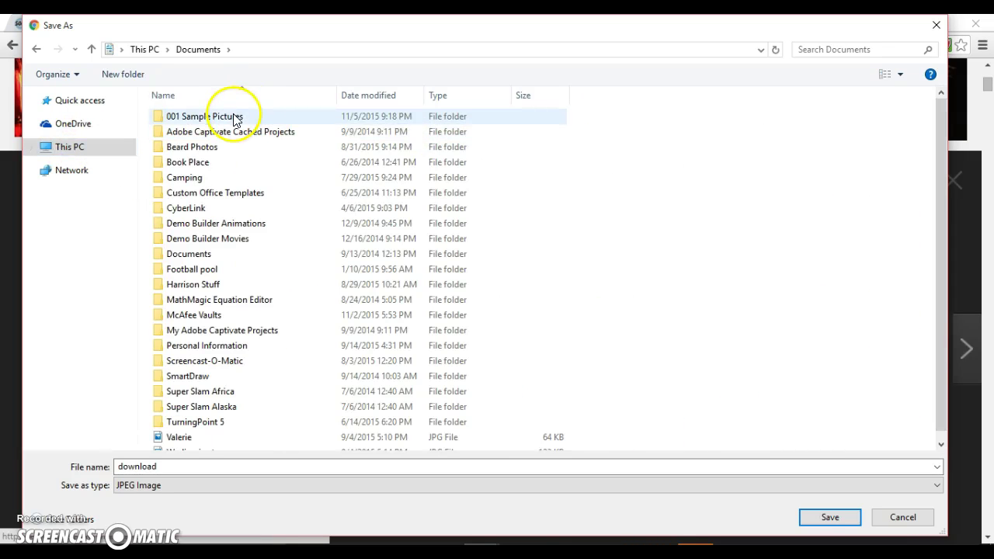
{"action": "double_click", "coordinate": [202, 116]}
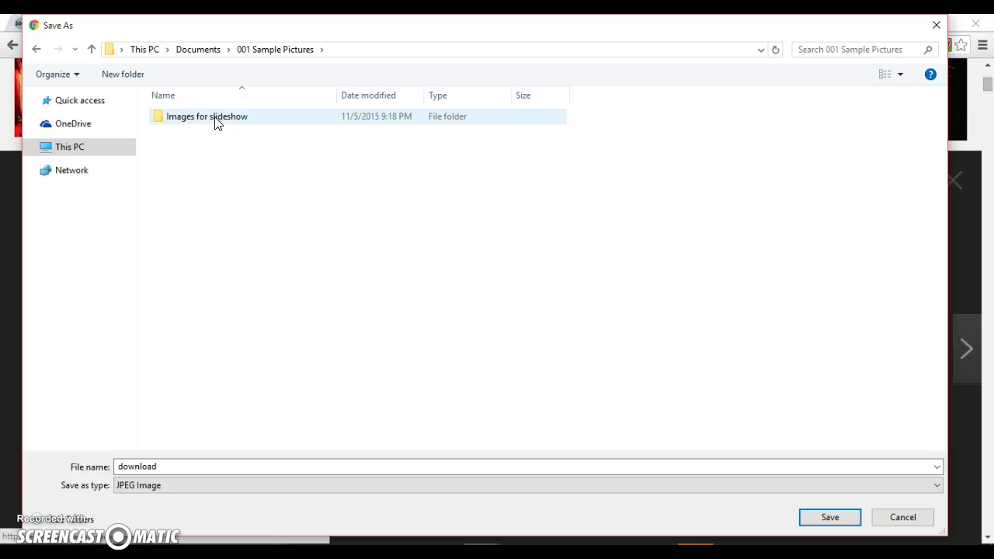
{"action": "double_click", "coordinate": [217, 119]}
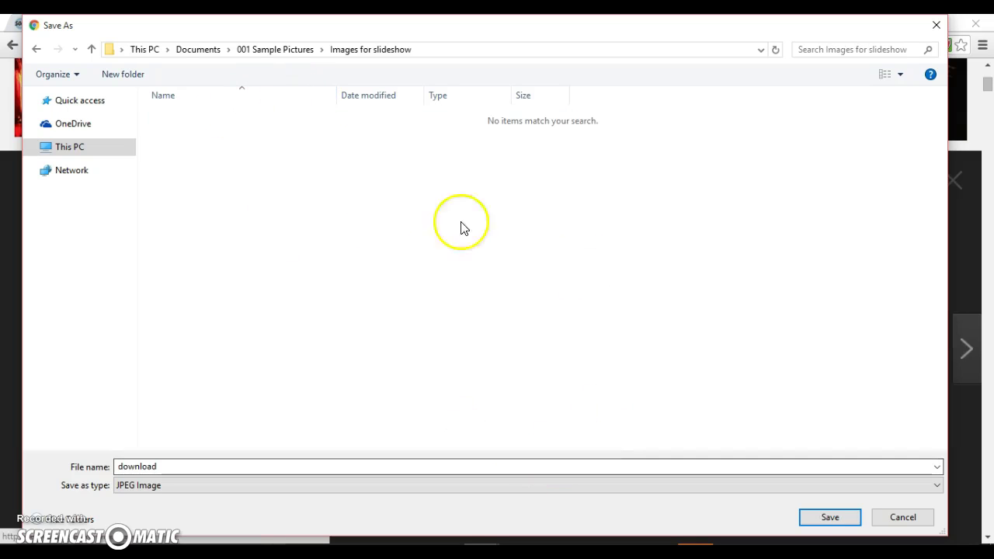
{"action": "double_click", "coordinate": [170, 466]}
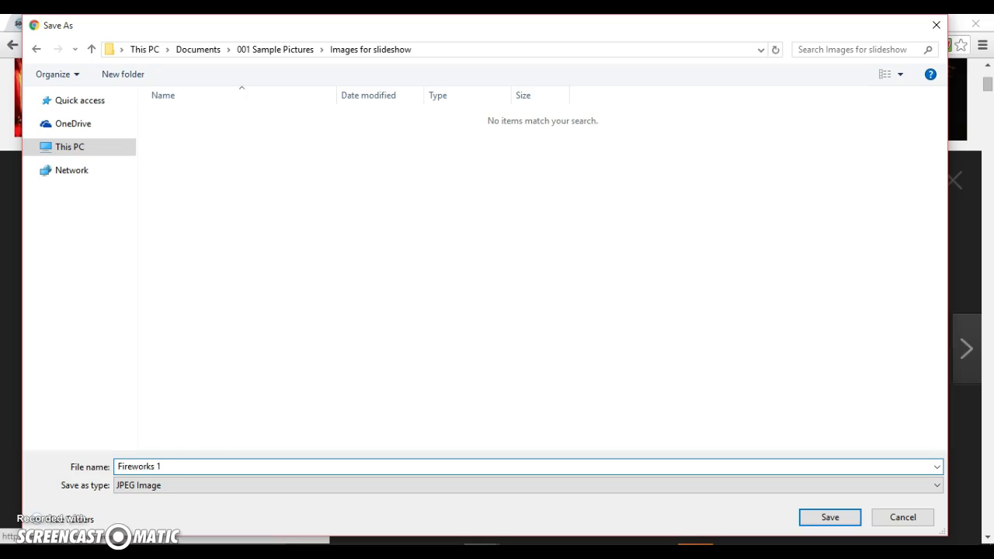
{"action": "left_click", "coordinate": [829, 518]}
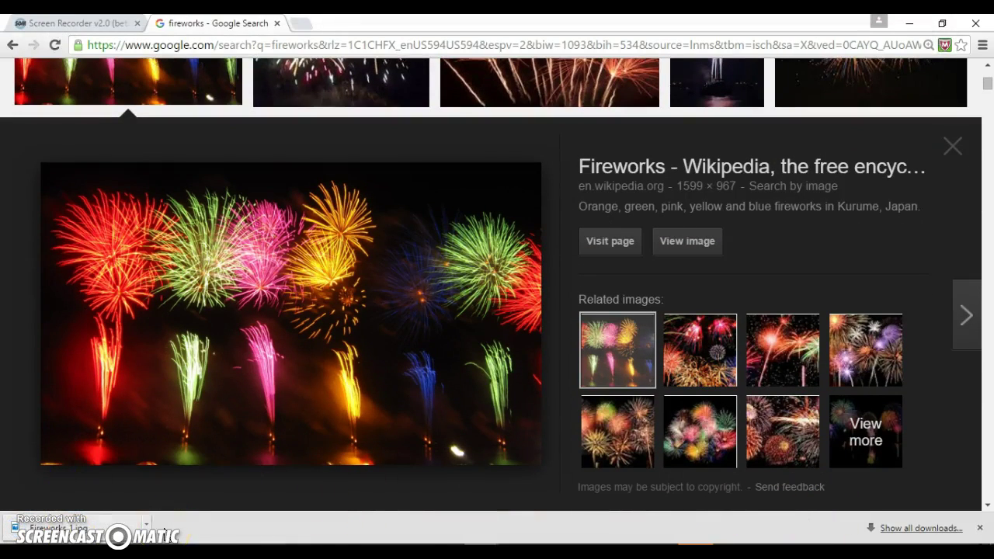
Return to File Explorer and reopen Images for slideshow to check Fireworks 1 is there.
{"action": "mouse_move", "coordinate": [374, 553]}
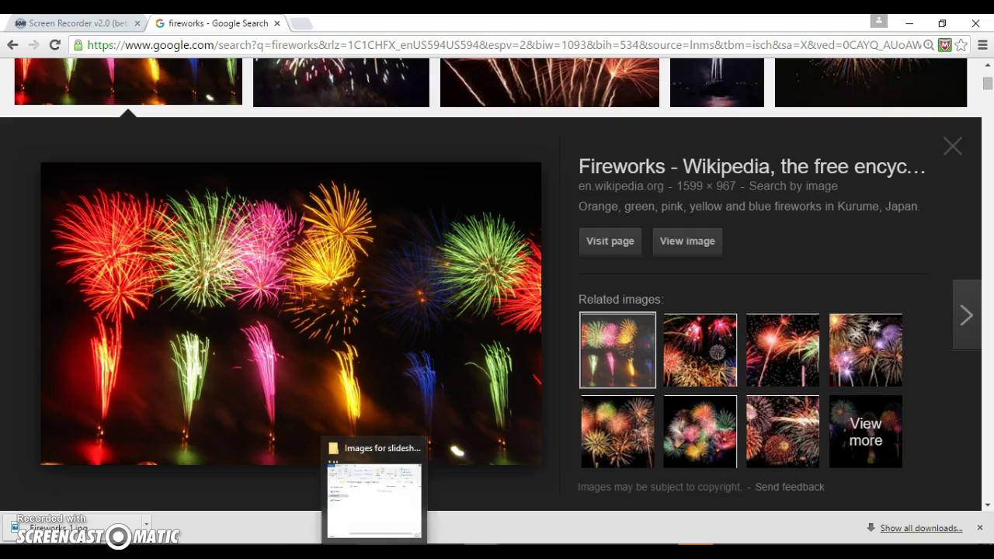
{"action": "left_click", "coordinate": [374, 489]}
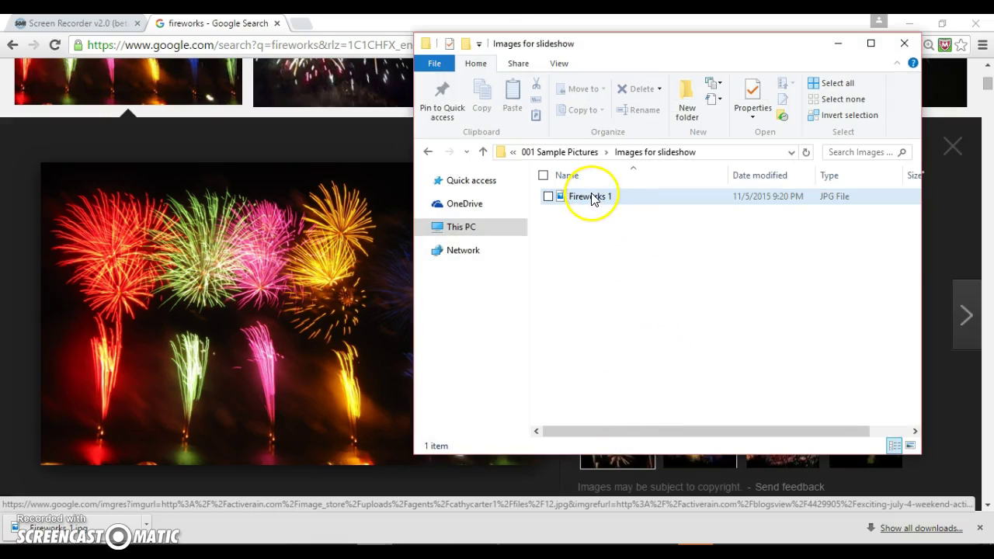
{"action": "left_click", "coordinate": [429, 151]}
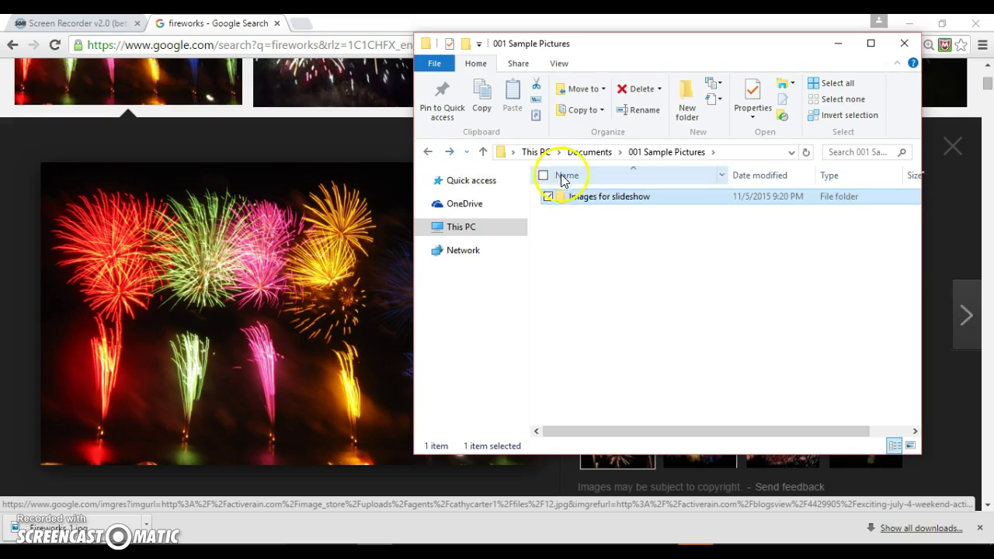
{"action": "double_click", "coordinate": [607, 201]}
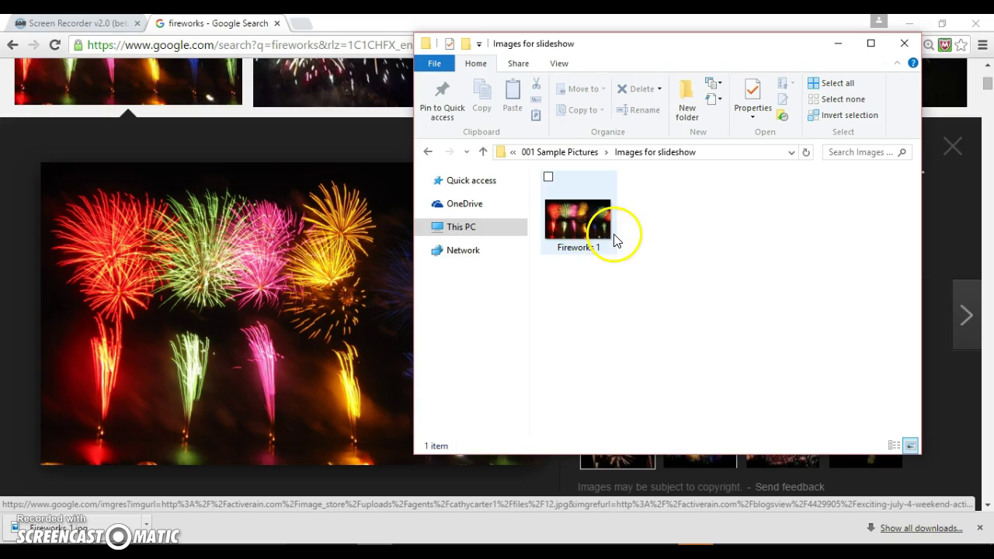
Search Google Images for 'lake' and preview the Wikipedia Lake Tahoe photo (3887 × 2528).
{"action": "left_click", "coordinate": [839, 48]}
{"action": "scroll", "coordinate": [734, 134], "scroll_direction": "down", "scroll_amount": 2}
{"action": "scroll", "coordinate": [633, 200], "scroll_direction": "up", "scroll_amount": 5}
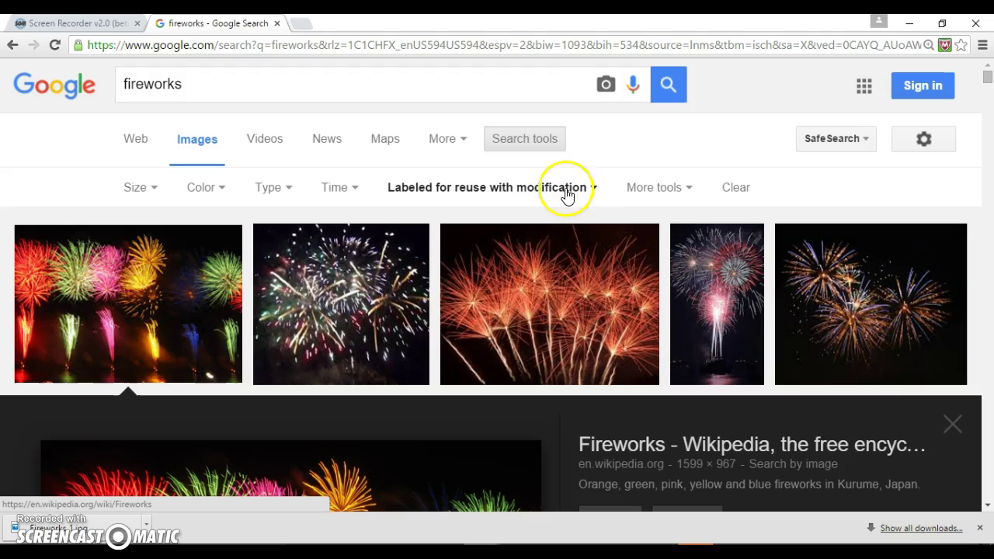
{"action": "left_click", "coordinate": [235, 89]}
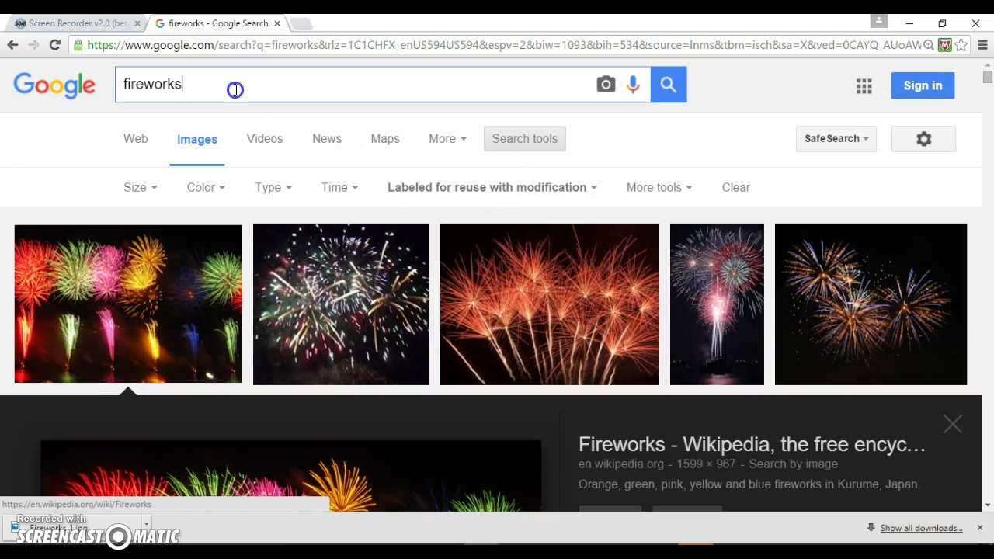
{"action": "left_click_drag", "start_coordinate": [195, 83], "coordinate": [126, 86]}
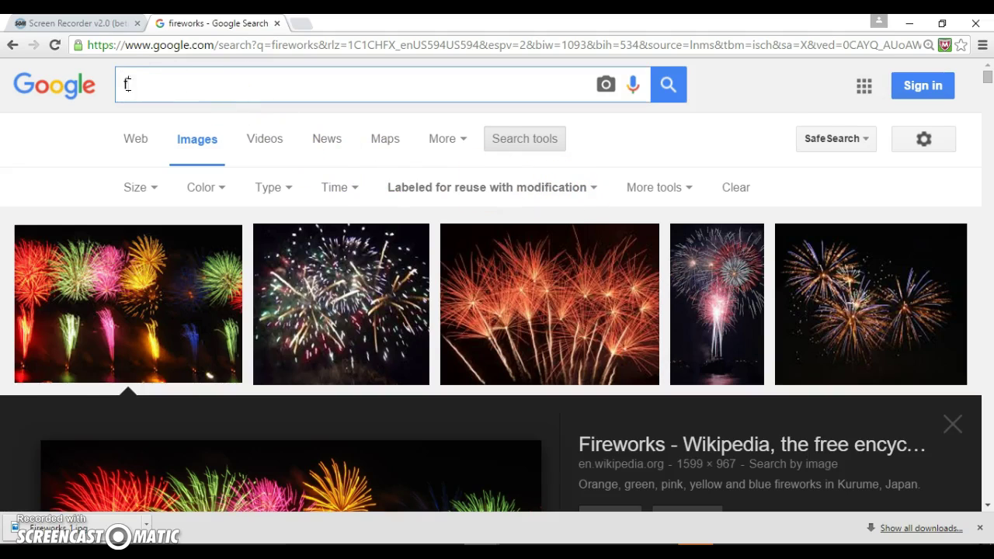
{"action": "type", "text": "lake"}
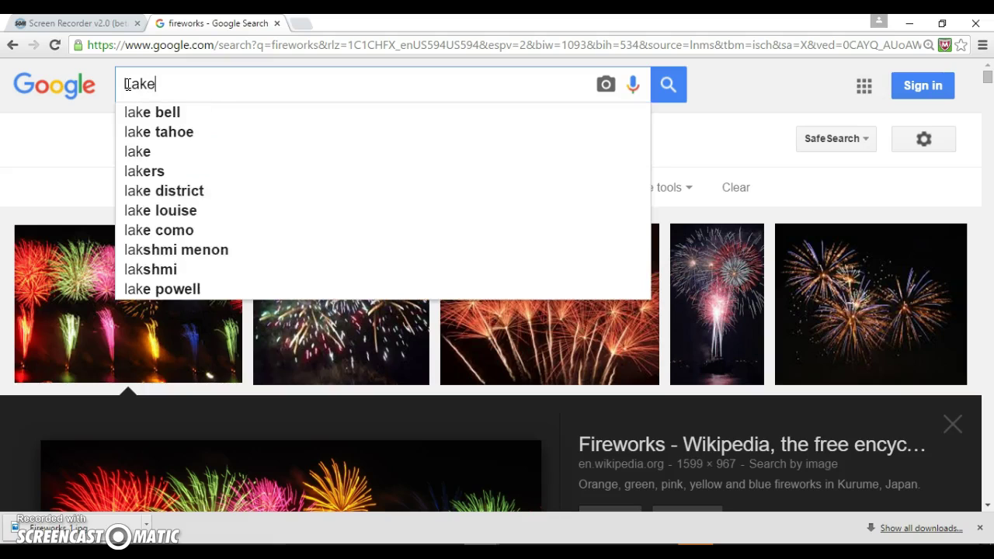
{"action": "key", "text": "Return"}
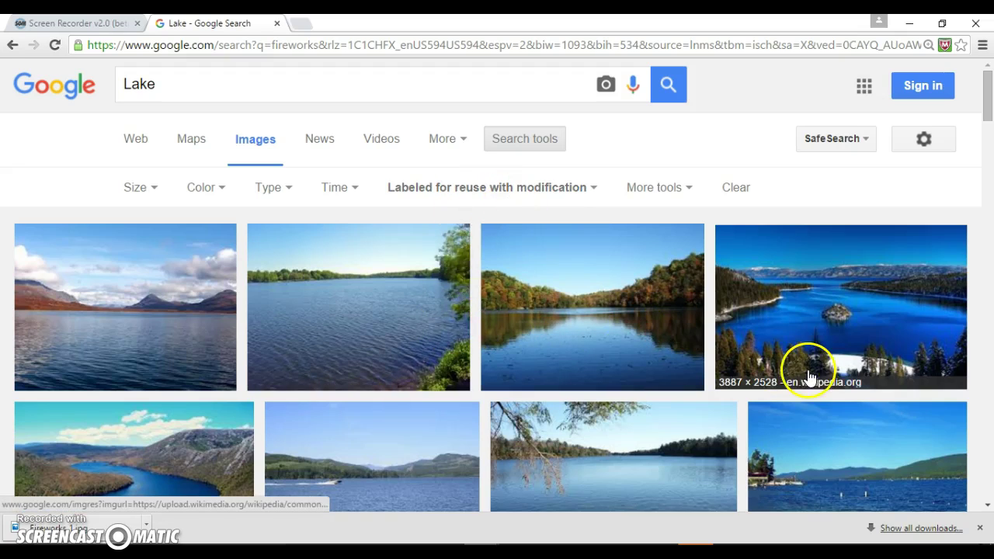
{"action": "left_click", "coordinate": [811, 311]}
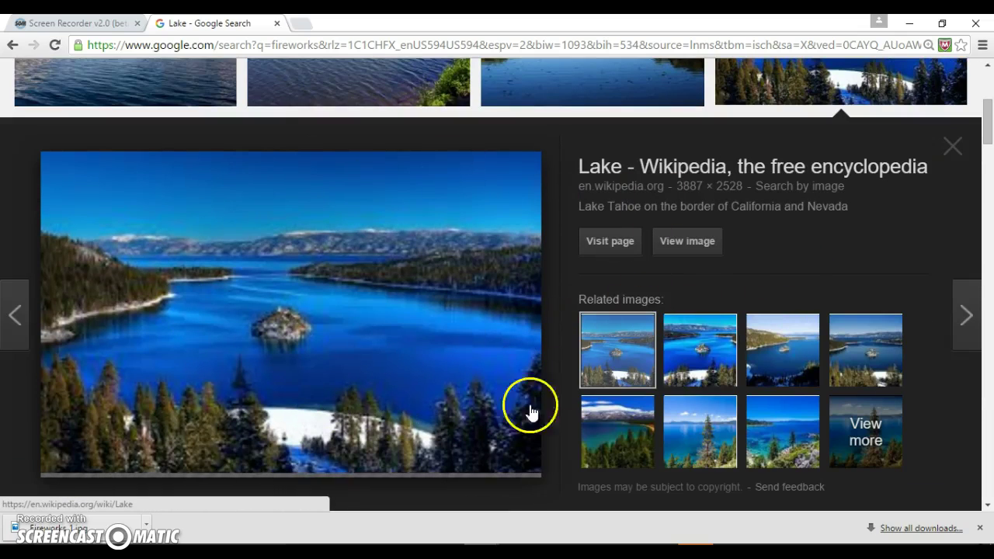
{"action": "left_click", "coordinate": [388, 296]}
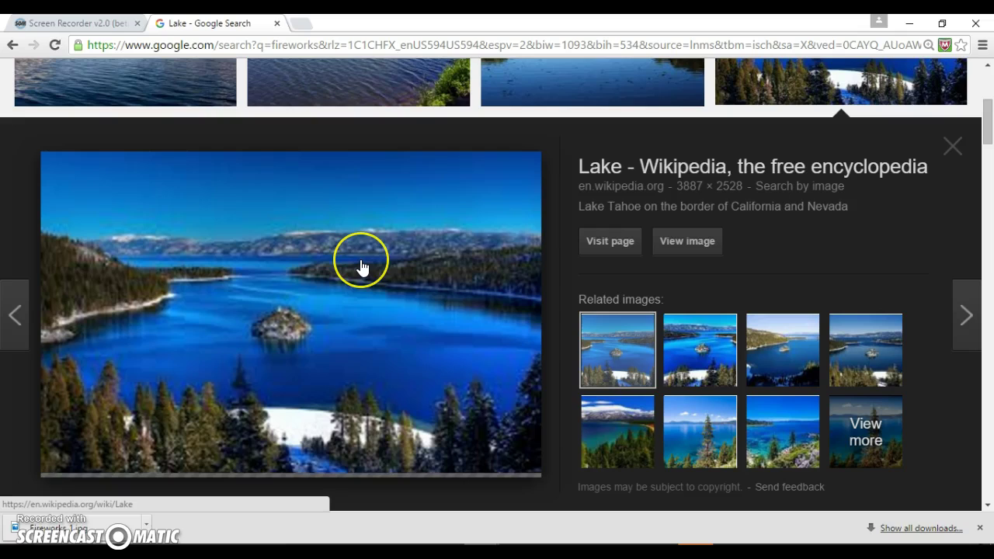
Save the Lake Tahoe preview image as 'Lake' in the Images for slideshow folder.
{"action": "right_click", "coordinate": [307, 267]}
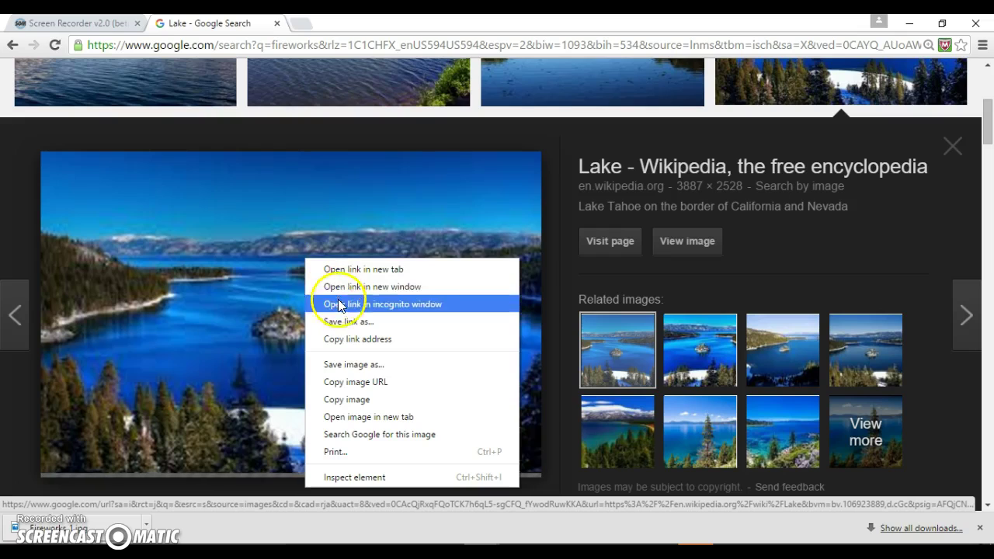
{"action": "left_click", "coordinate": [366, 366]}
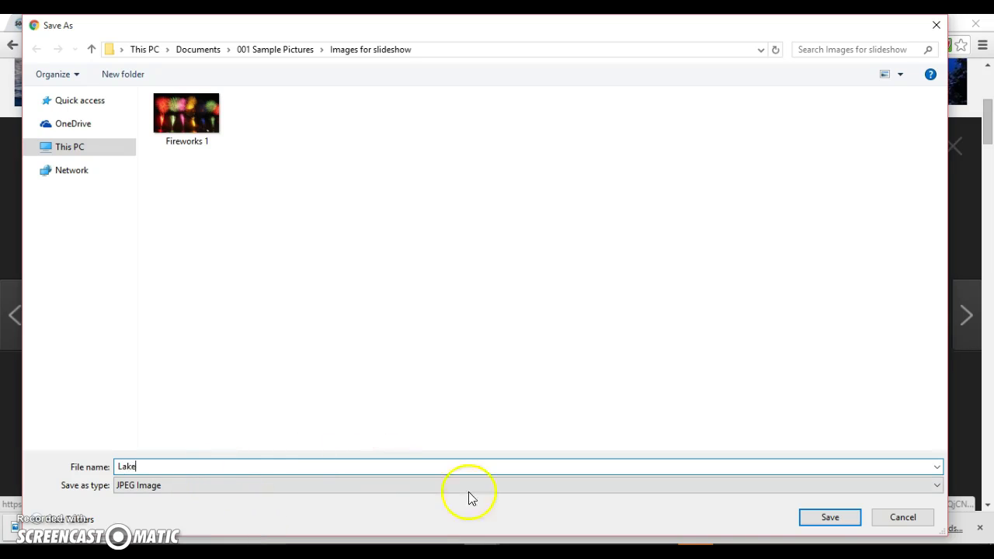
{"action": "left_click", "coordinate": [821, 516]}
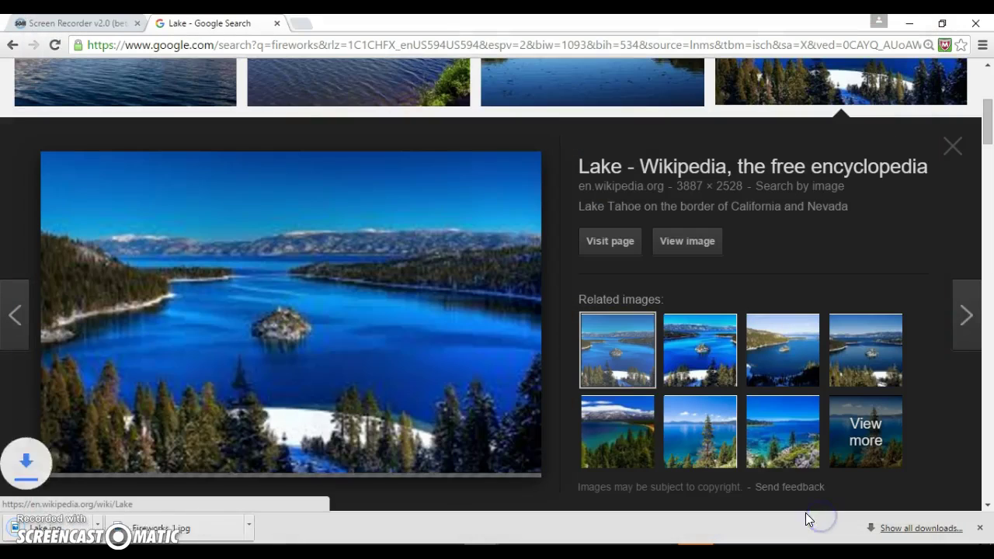
{"action": "left_click", "coordinate": [56, 522]}
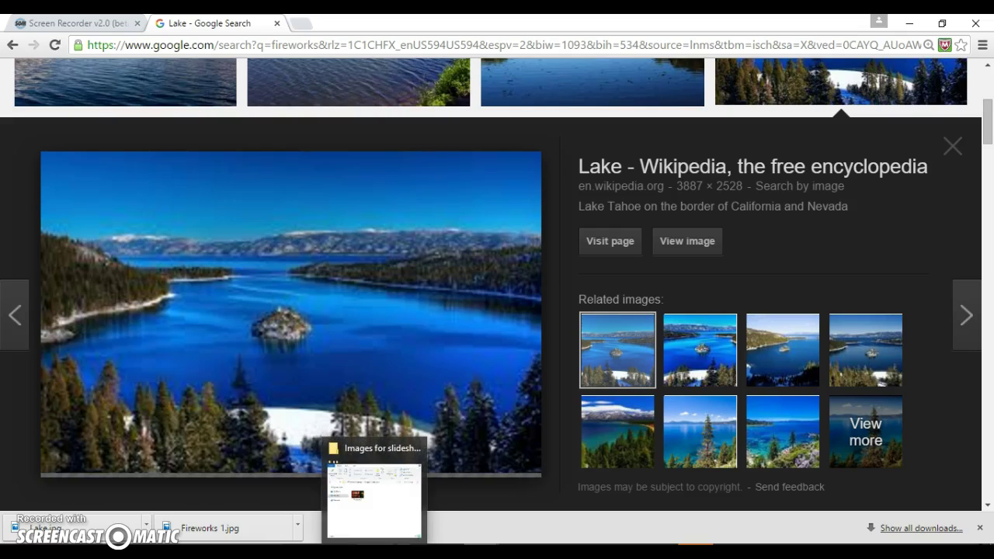
{"action": "left_click", "coordinate": [374, 551]}
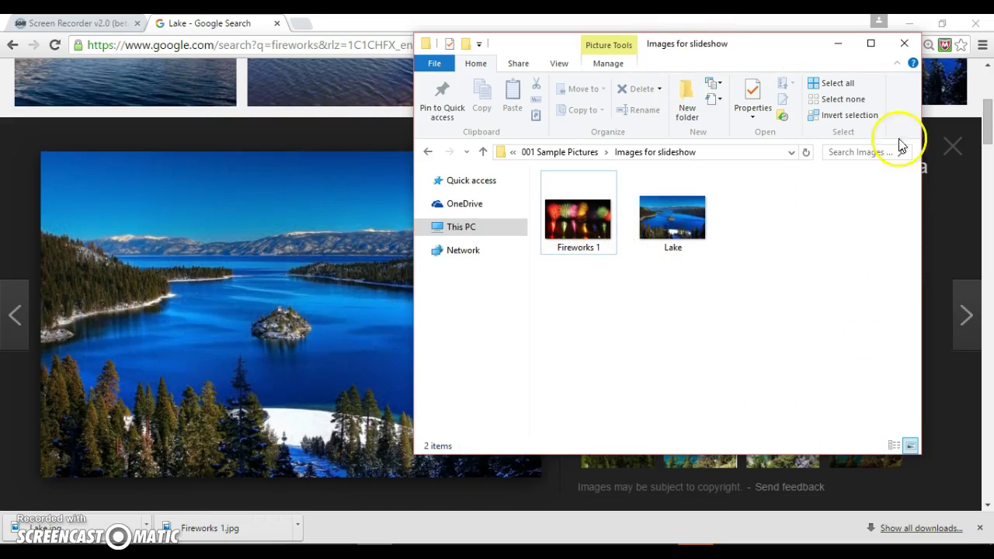
Return to the lake results and set Usage rights to 'Not filtered by license'.
{"action": "left_click", "coordinate": [841, 49]}
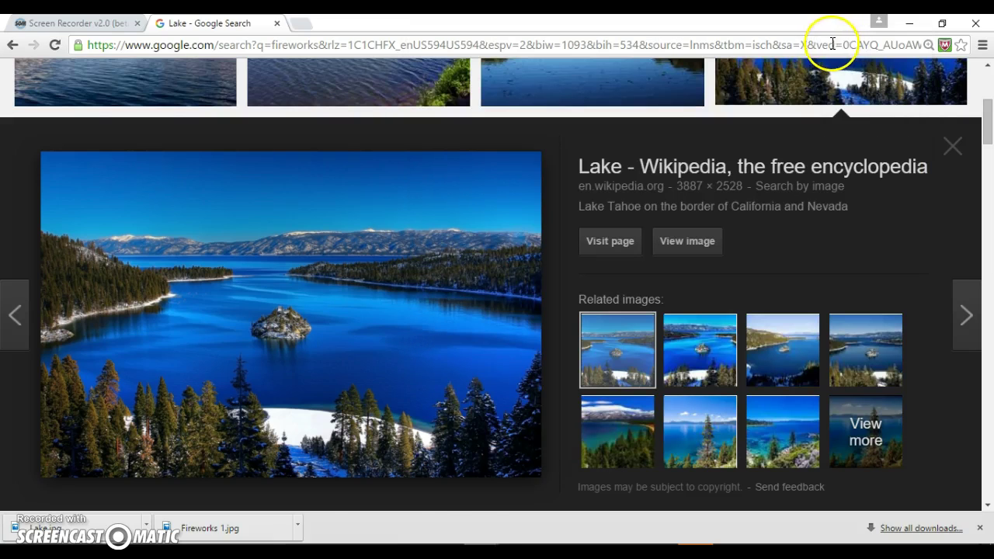
{"action": "scroll", "coordinate": [368, 207], "scroll_direction": "up", "scroll_amount": 2}
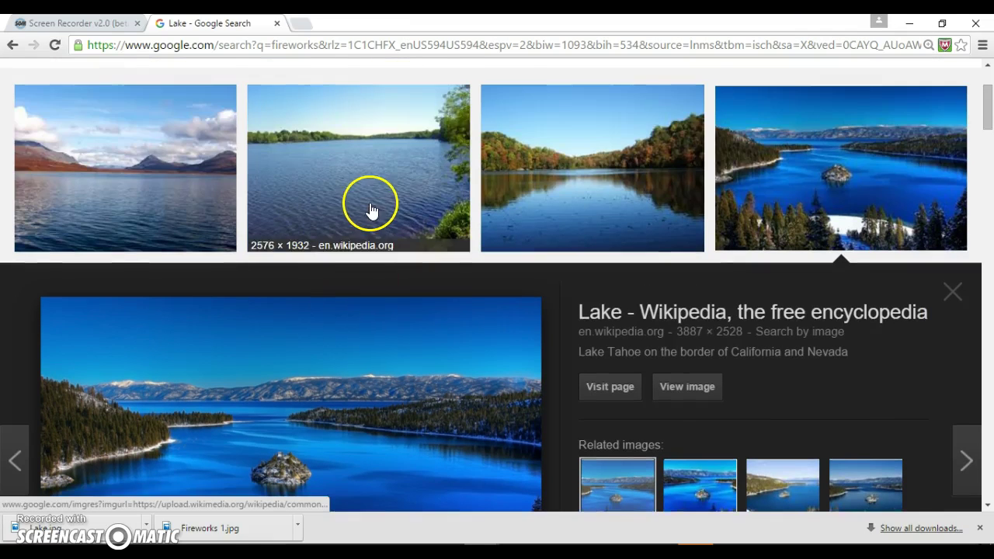
{"action": "scroll", "coordinate": [370, 210], "scroll_direction": "up", "scroll_amount": 1}
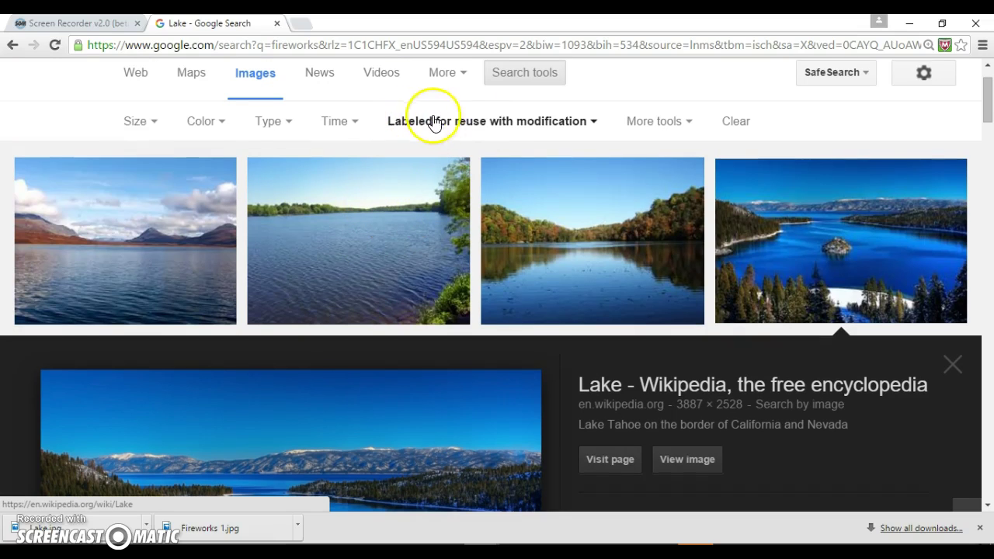
{"action": "scroll", "coordinate": [556, 247], "scroll_direction": "up", "scroll_amount": 1}
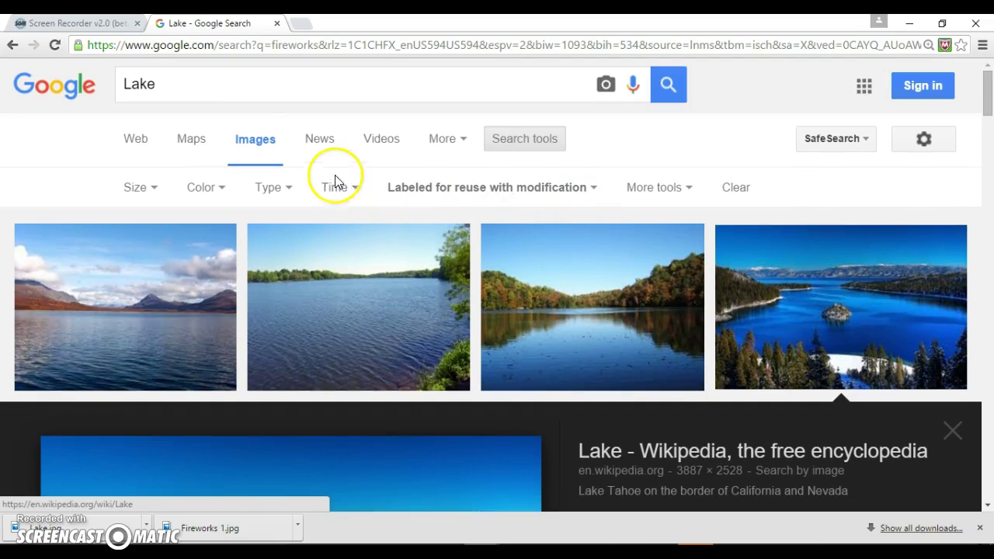
{"action": "left_click", "coordinate": [249, 145]}
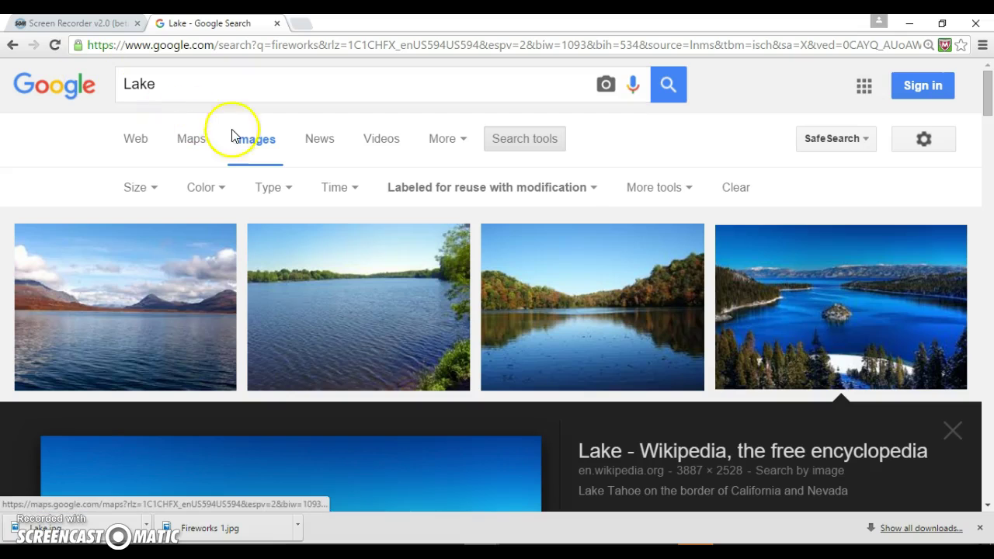
{"action": "left_click", "coordinate": [548, 148]}
{"action": "left_click", "coordinate": [549, 145]}
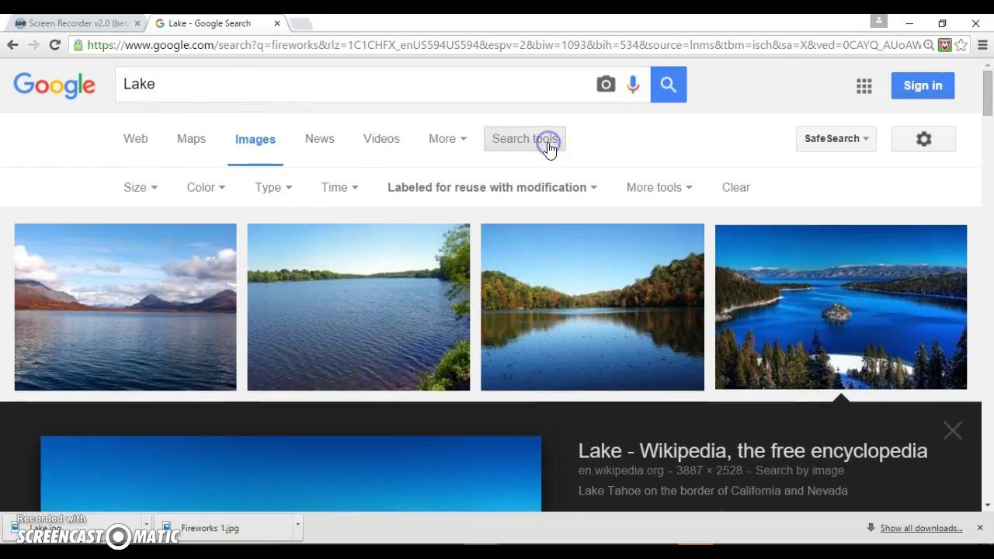
{"action": "left_click", "coordinate": [488, 190]}
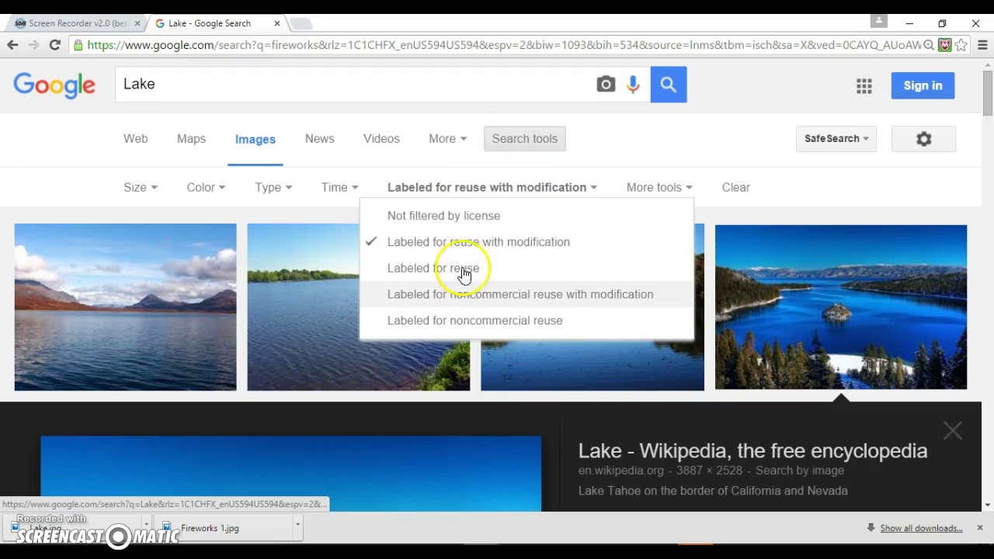
{"action": "left_click", "coordinate": [457, 218]}
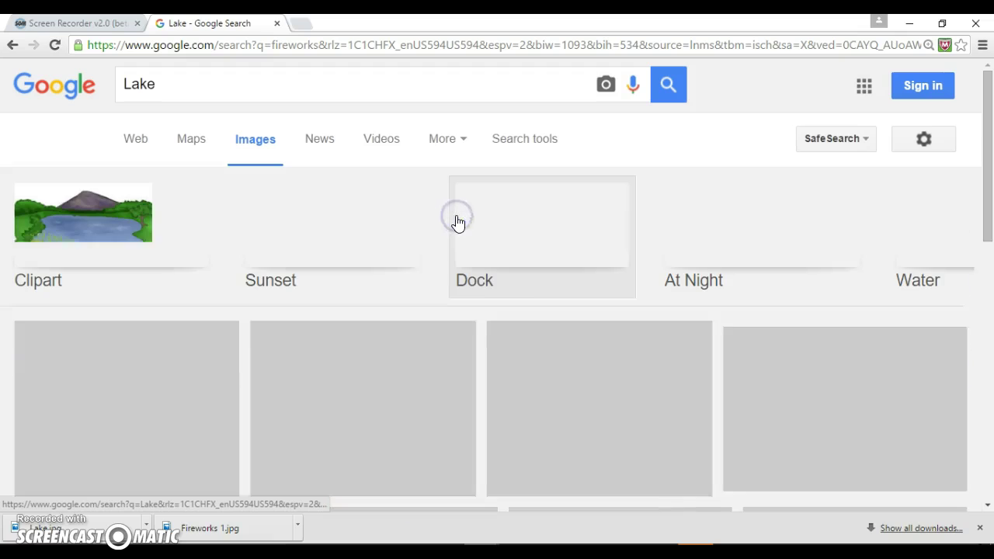
Reapply the 'Labeled for reuse with modification' usage-rights filter to the lake images.
{"action": "left_click", "coordinate": [536, 145]}
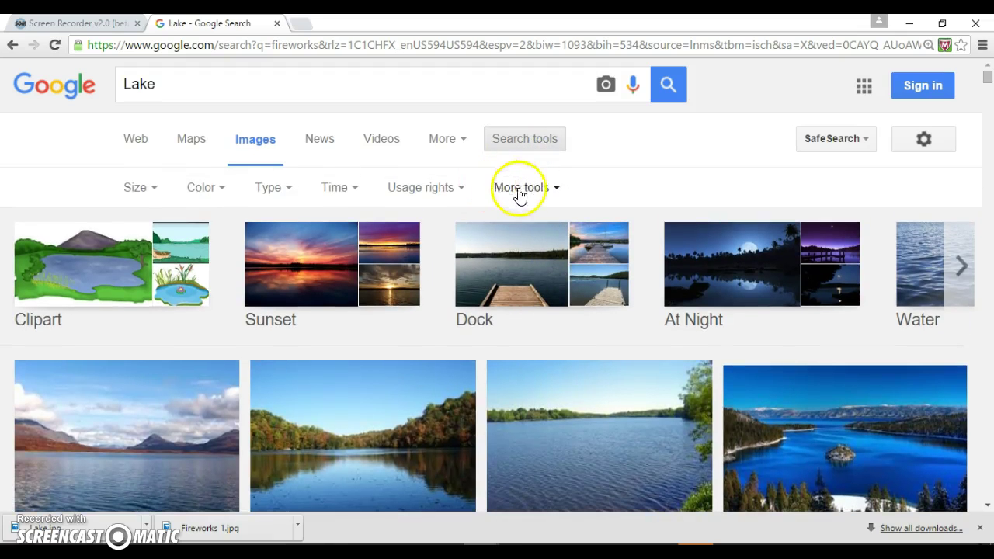
{"action": "left_click", "coordinate": [451, 190]}
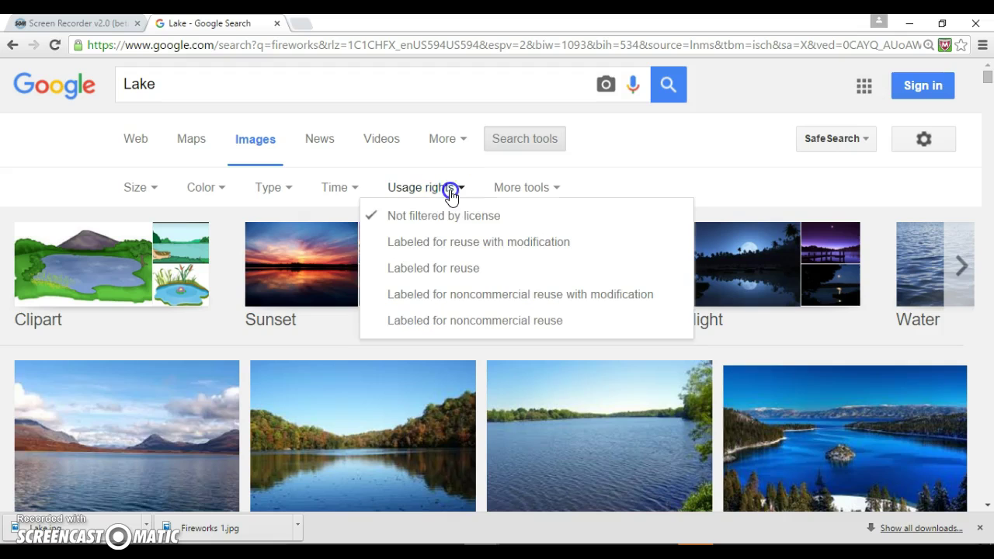
{"action": "left_click", "coordinate": [443, 244]}
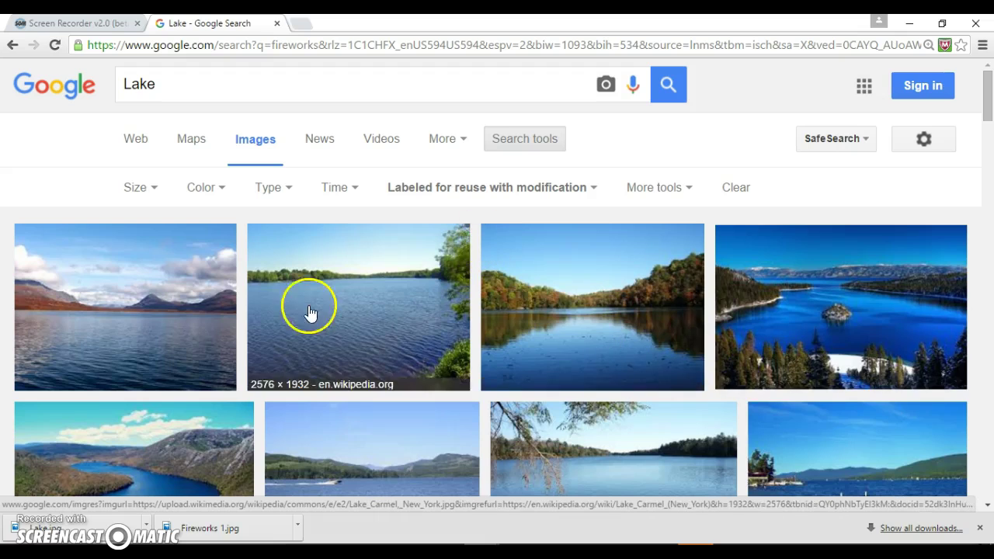
{"action": "scroll", "coordinate": [309, 312], "scroll_direction": "down", "scroll_amount": 3}
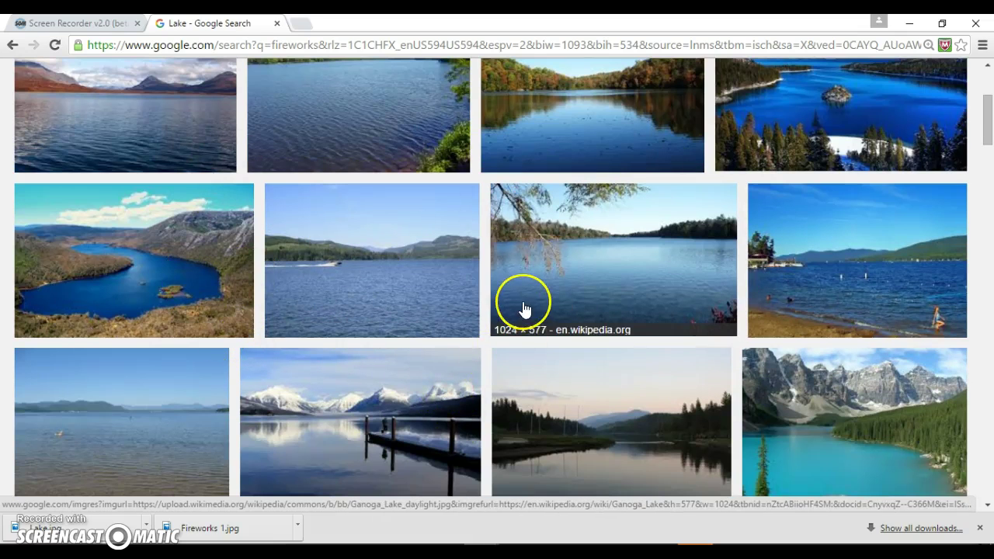
{"action": "scroll", "coordinate": [525, 308], "scroll_direction": "up", "scroll_amount": 3}
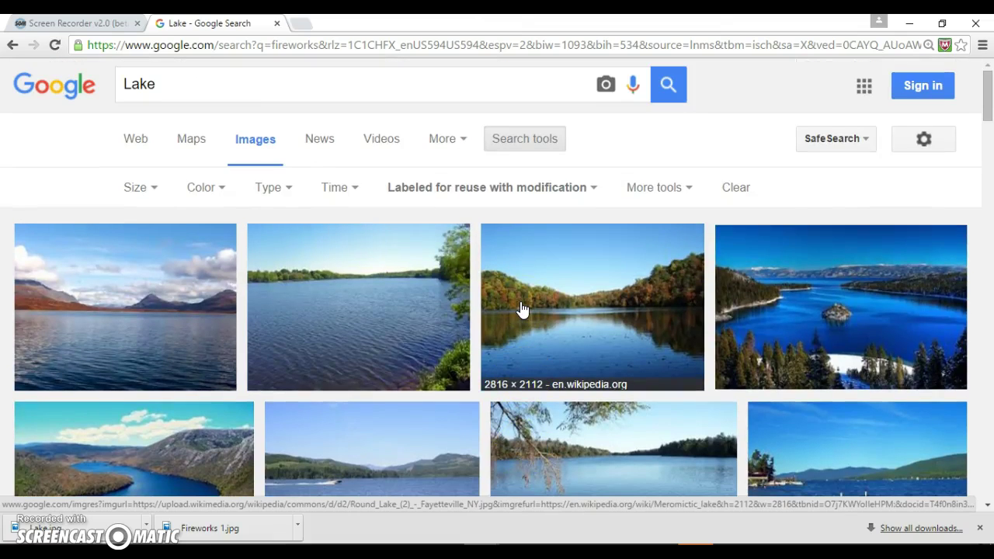
{"action": "left_click", "coordinate": [375, 288]}
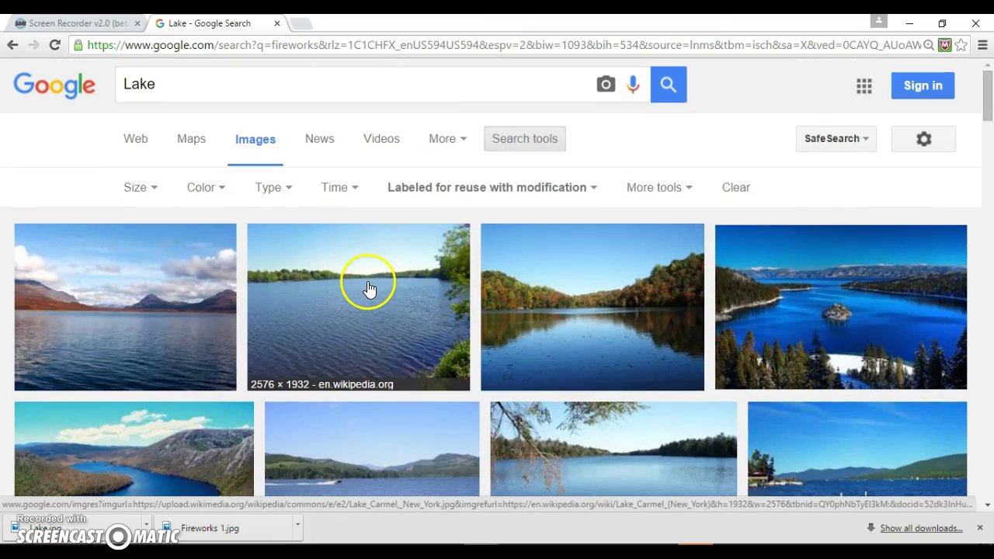